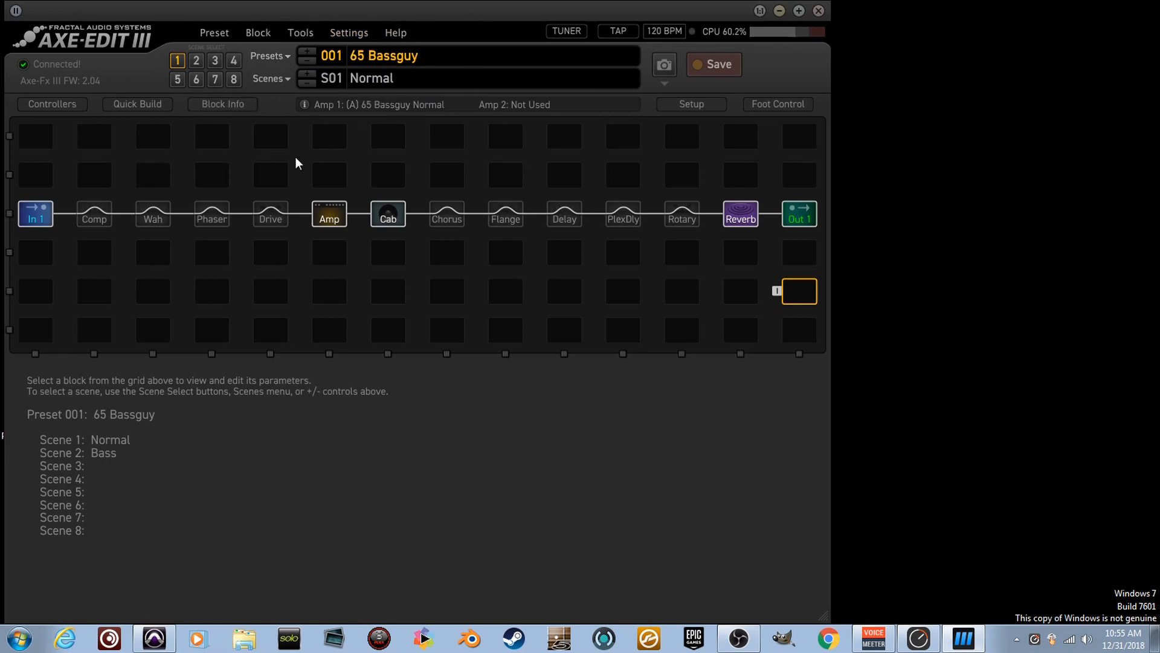
Look through the preset list toward its last entries and back, and close the list
left_click(281, 59)
left_click_drag(133, 559, 717, 441)
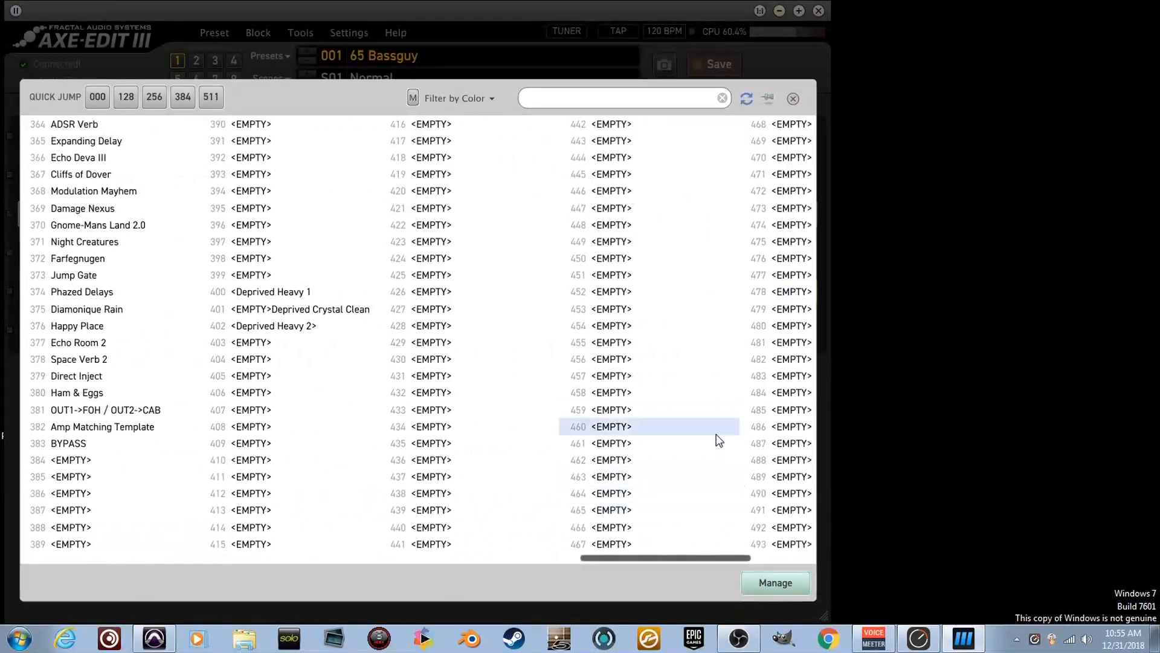
left_click_drag(699, 563, 235, 561)
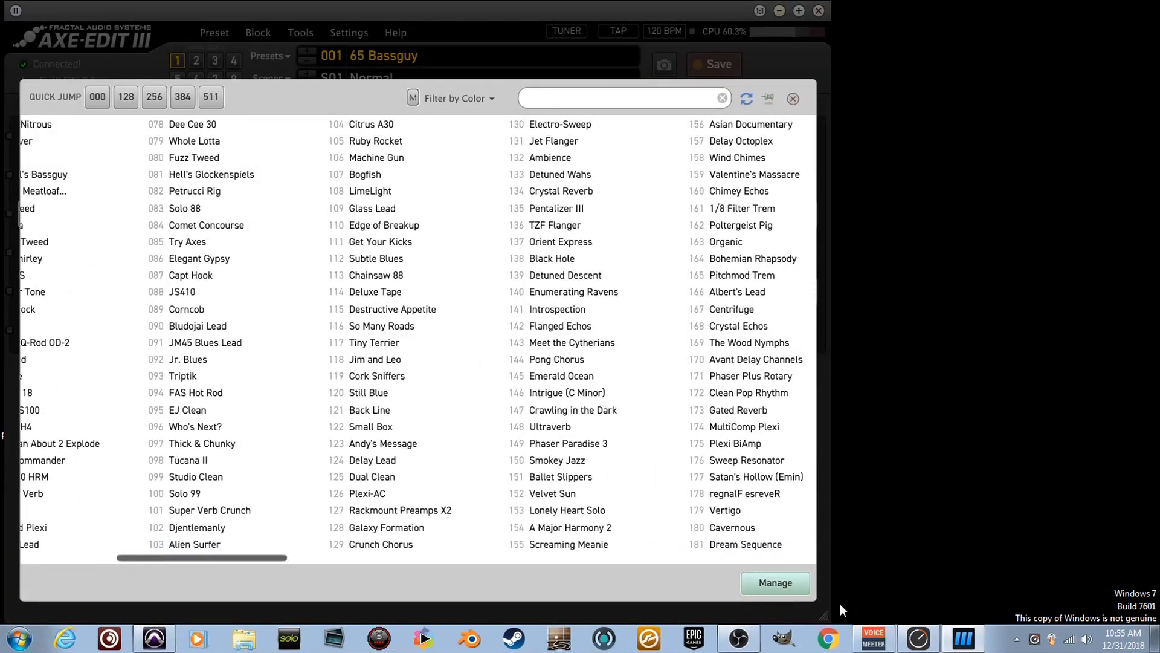
left_click(792, 99)
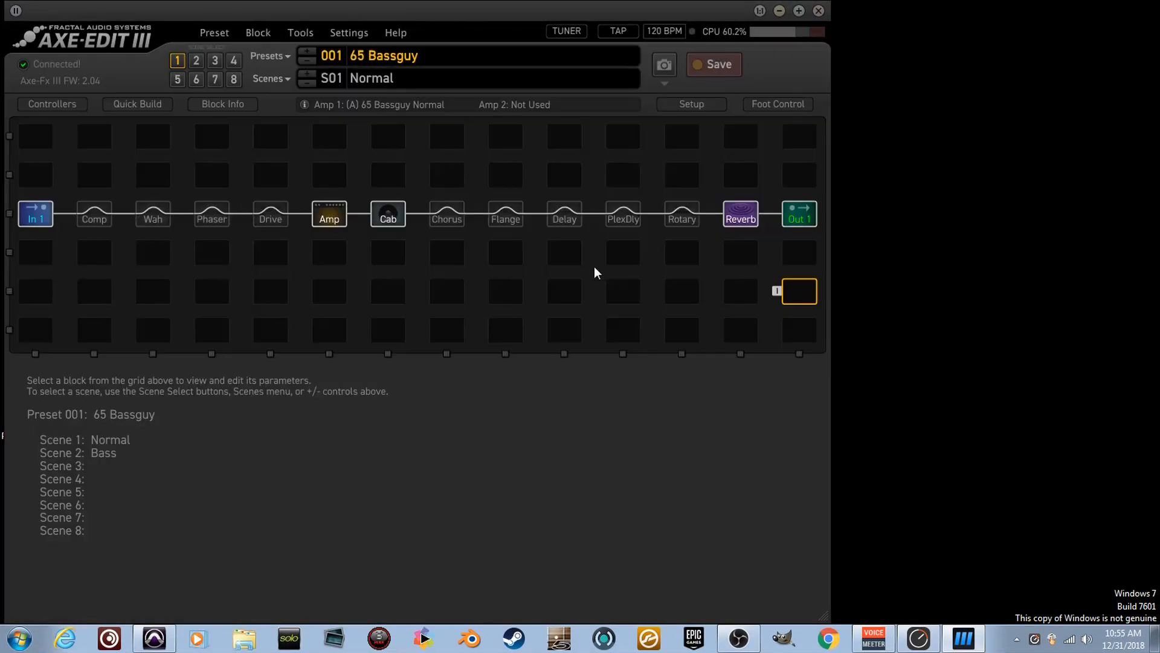
left_click(734, 72)
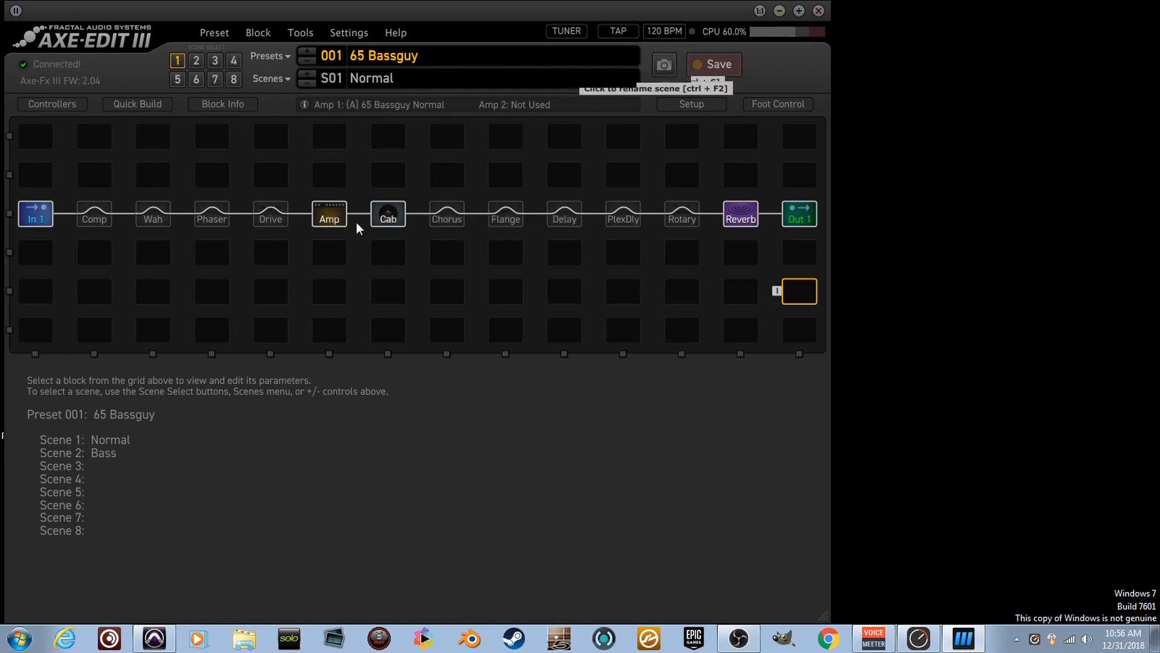
Load preset 055, Dweezil's Bassguy, followed by preset 143, Meet the Cytherians, by entering their numbers
left_click(333, 64)
type("055")
key("Return")
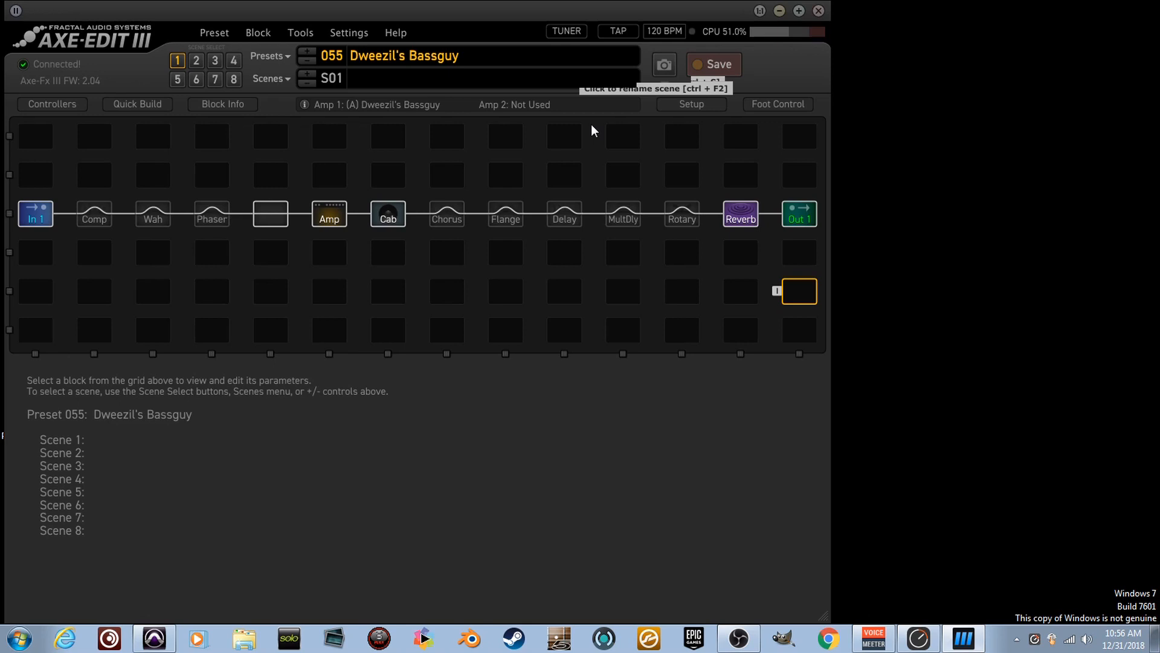
left_click(341, 57)
type("143")
key("Return")
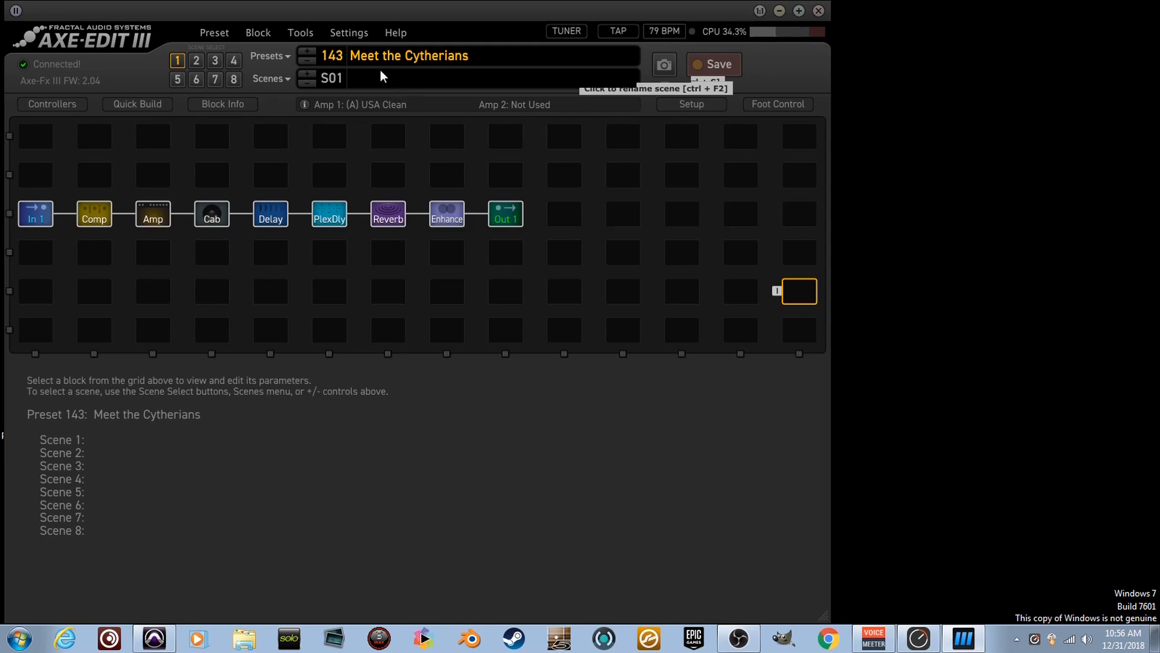
Switch to preset 403 to view its signal chain, and return to preset 143
double_click(335, 57)
type("403")
key("Return")
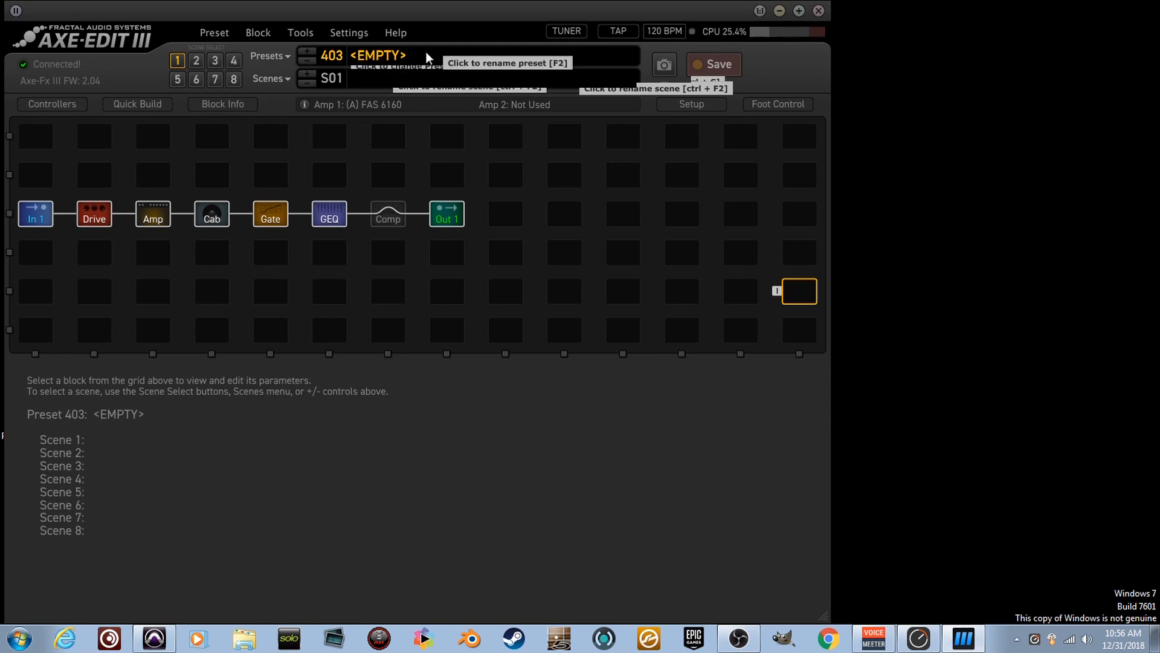
left_click(334, 55)
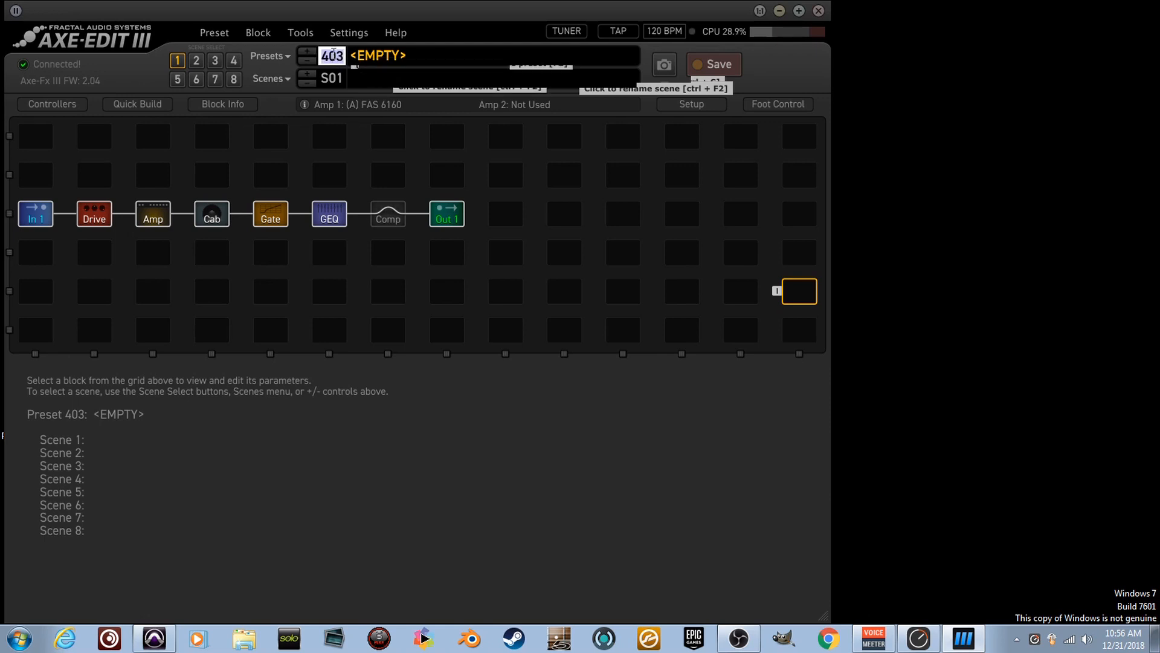
type("143")
key("Return")
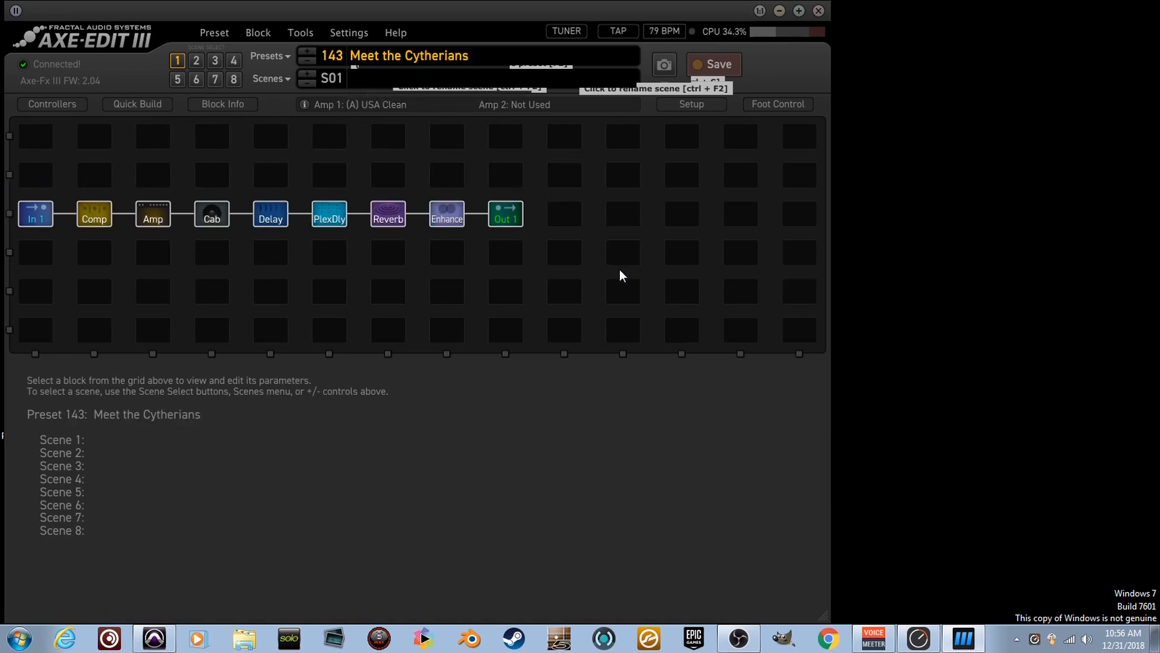
Examine the parameters of the In 1, Comp, Amp, Cab, Delay, Reverb and Out 1 blocks, and deselect them
left_click(47, 221)
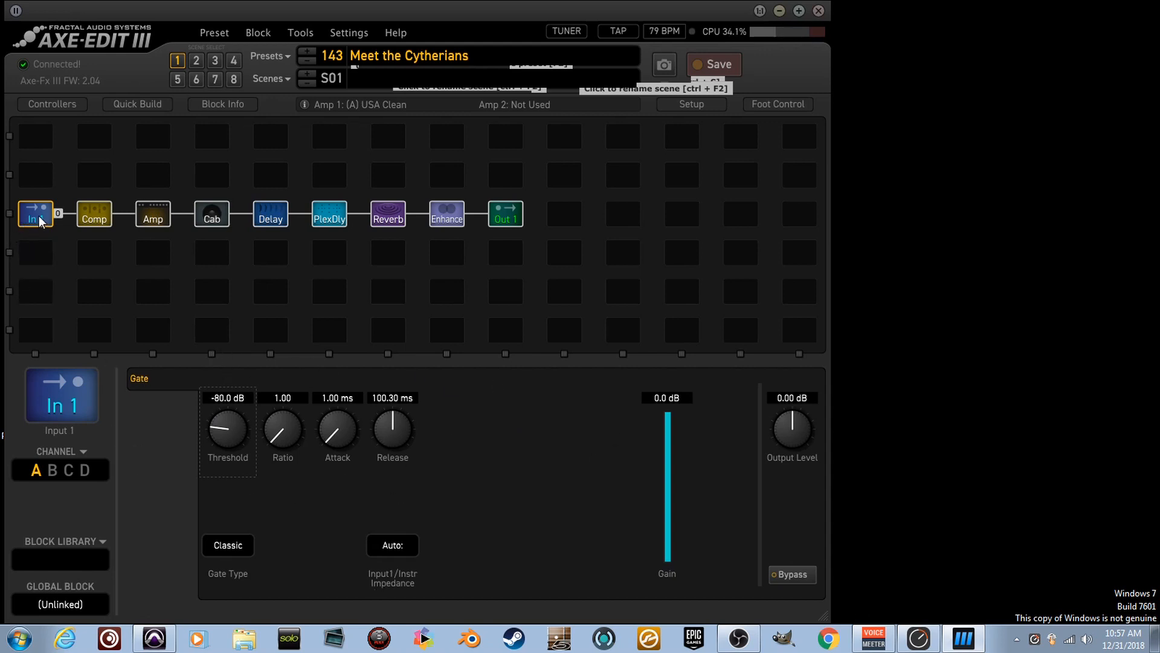
left_click(94, 218)
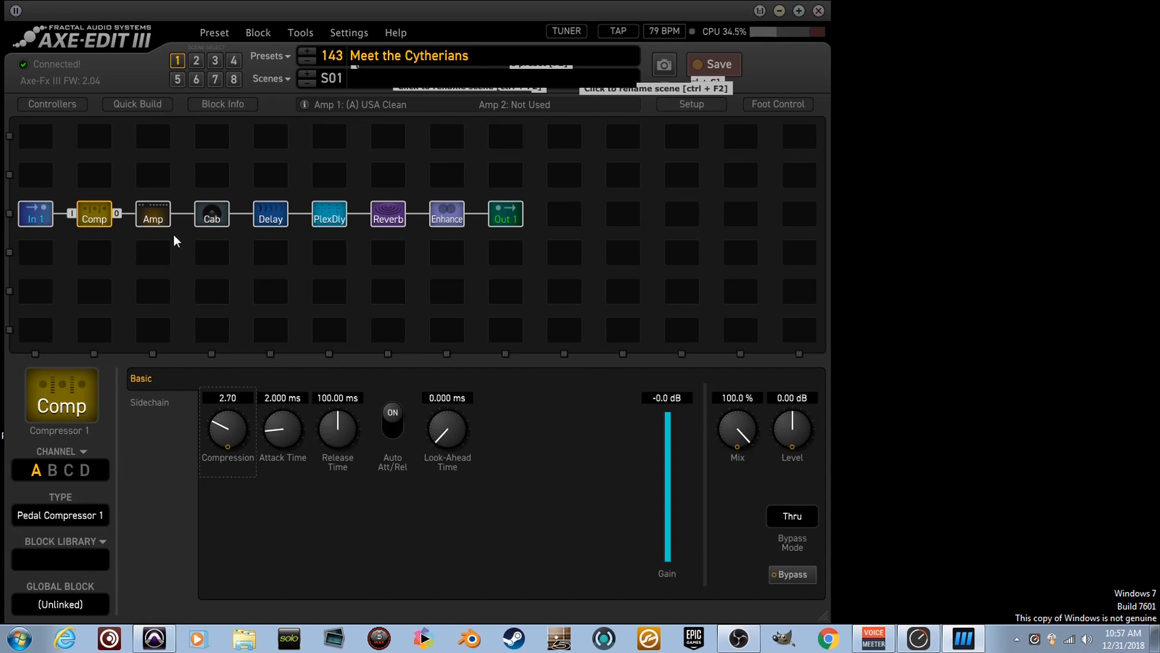
left_click(153, 215)
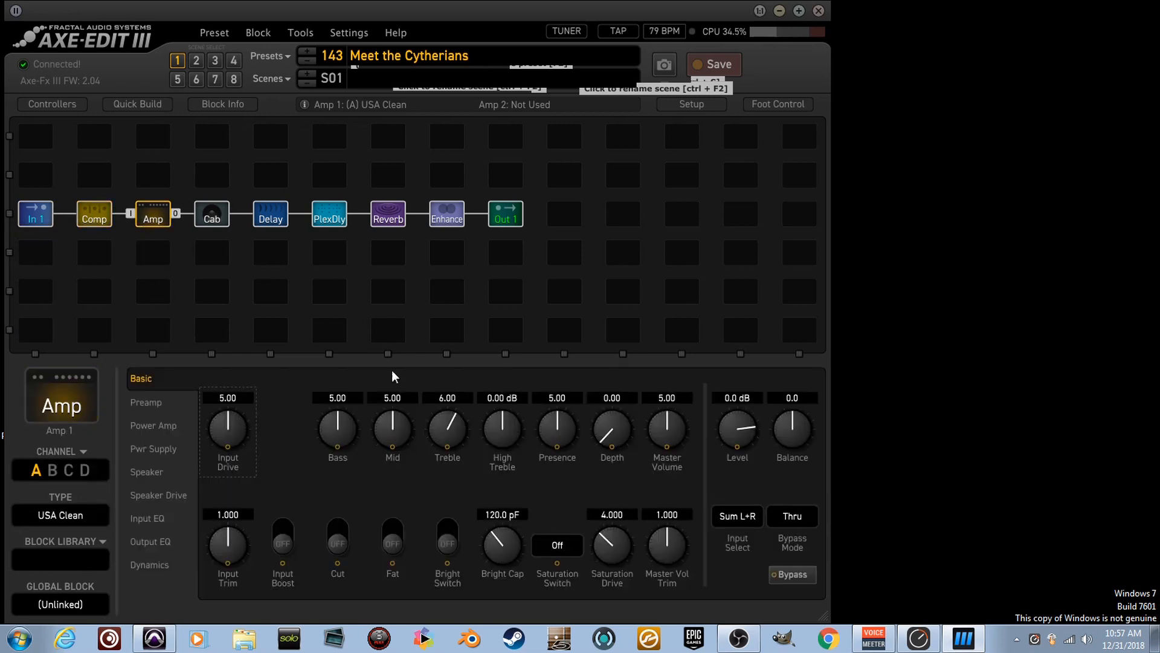
left_click(213, 219)
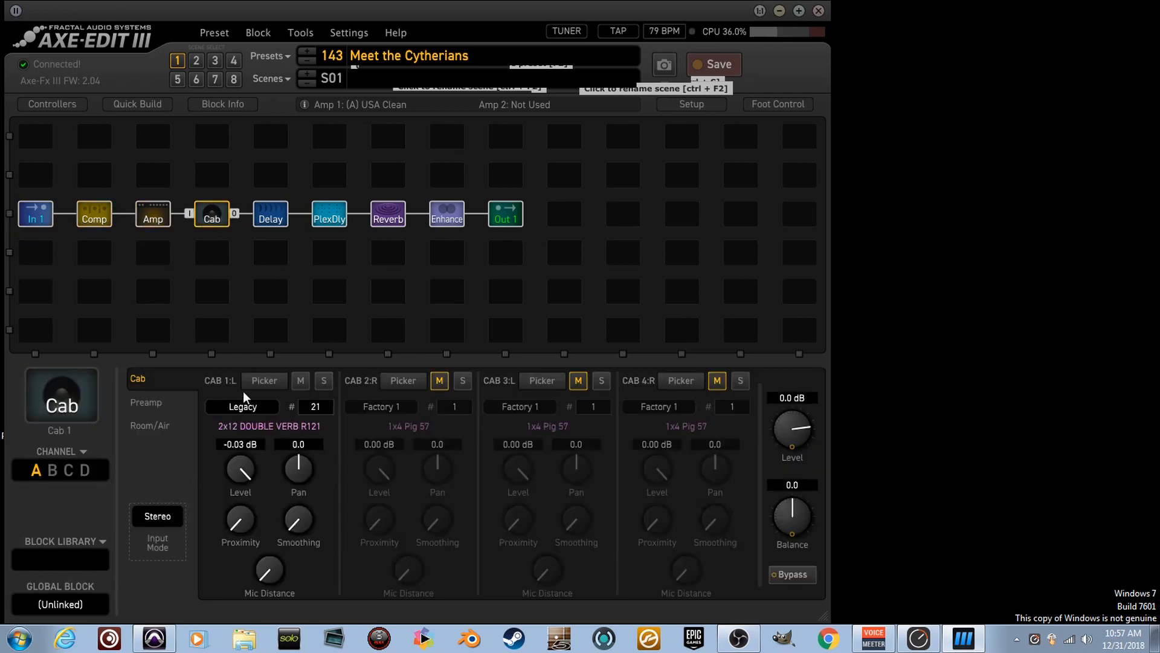
left_click(153, 217)
left_click(212, 217)
left_click(270, 217)
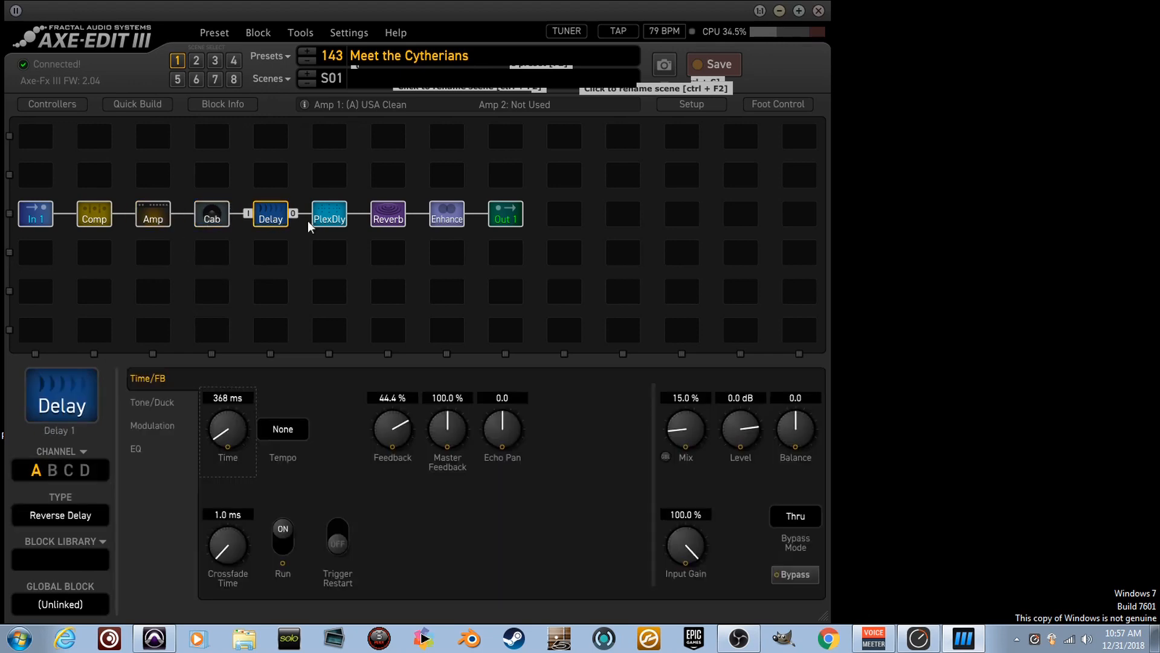
left_click(388, 218)
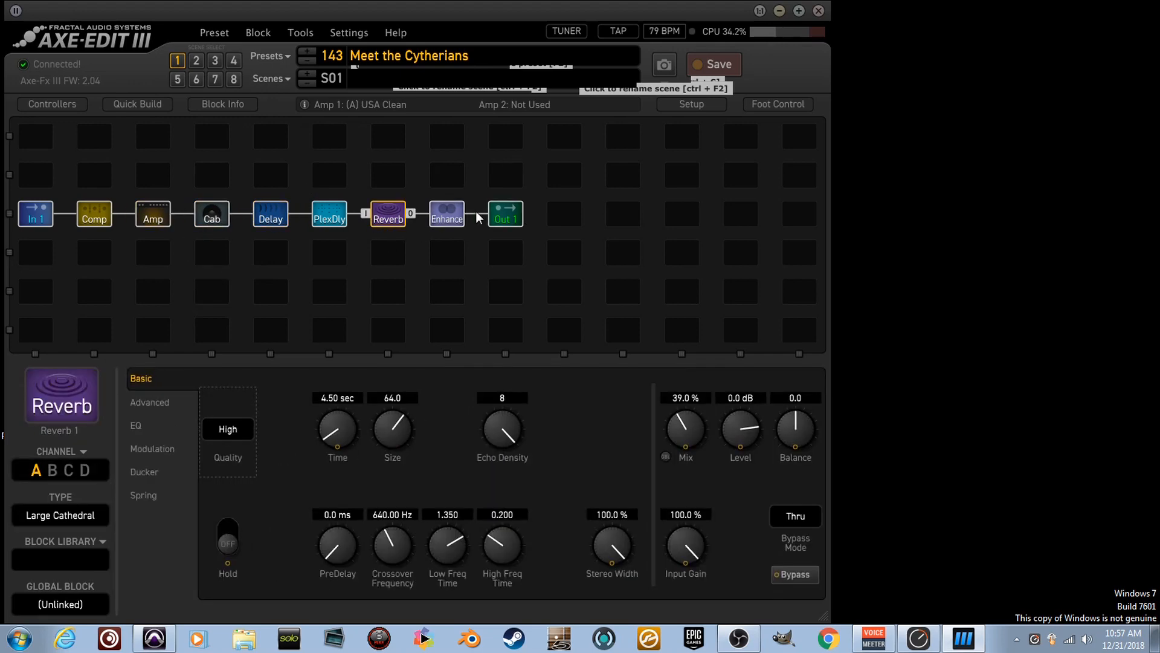
left_click(499, 218)
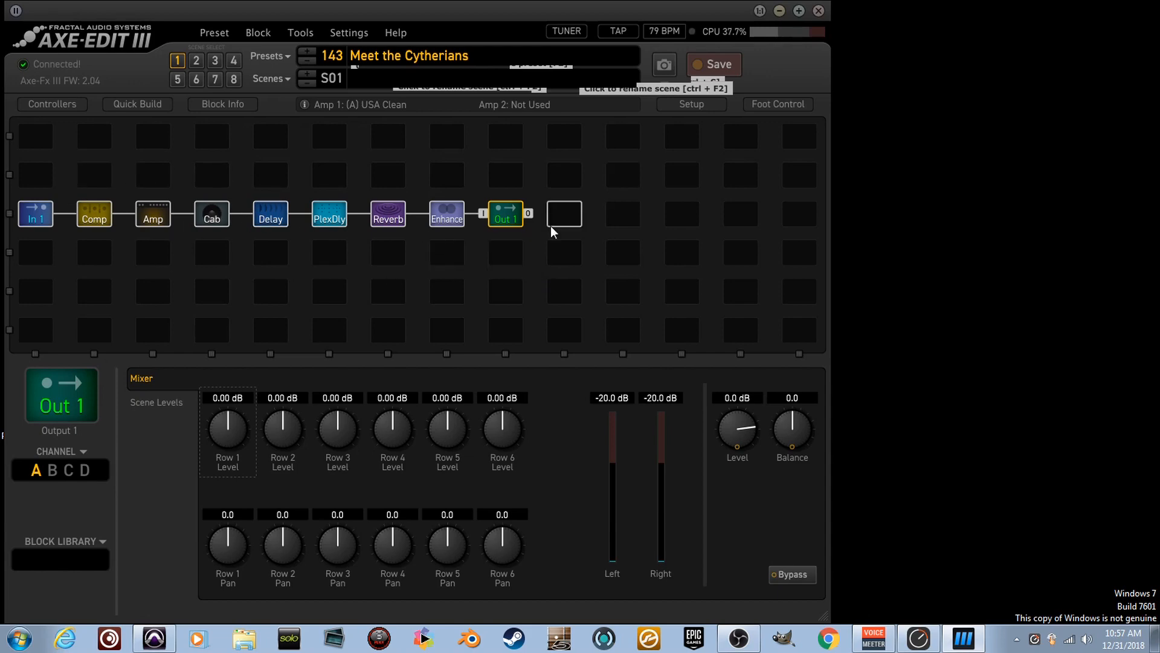
left_click(580, 192)
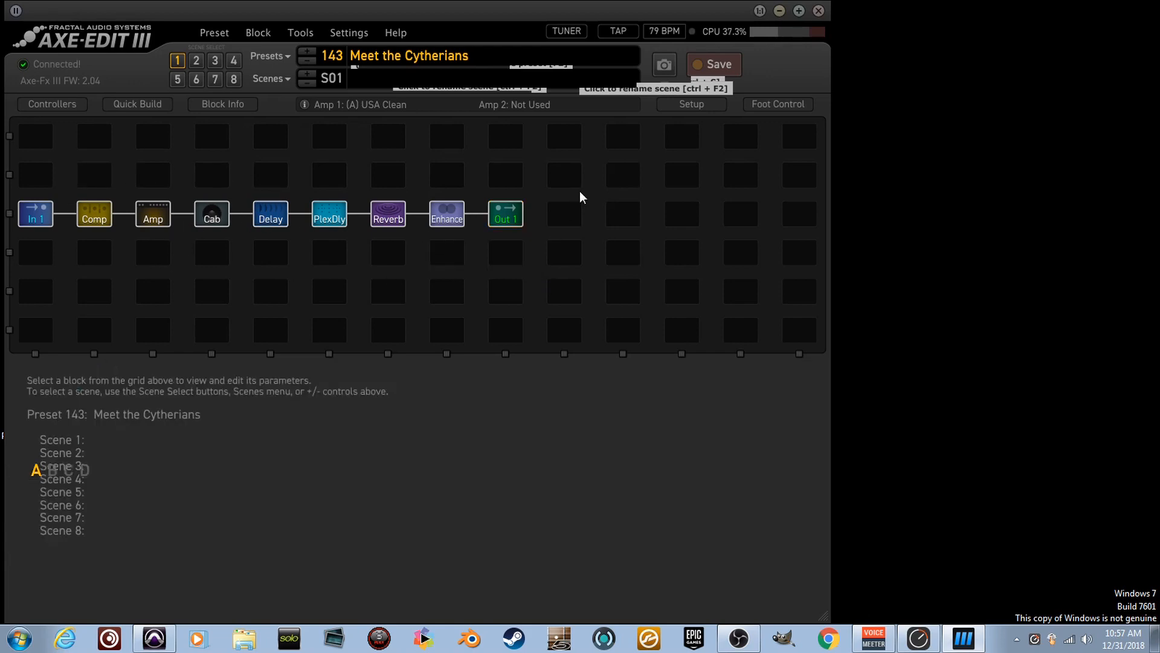
Show the tuner to check the incoming note, and close it
left_click(566, 31)
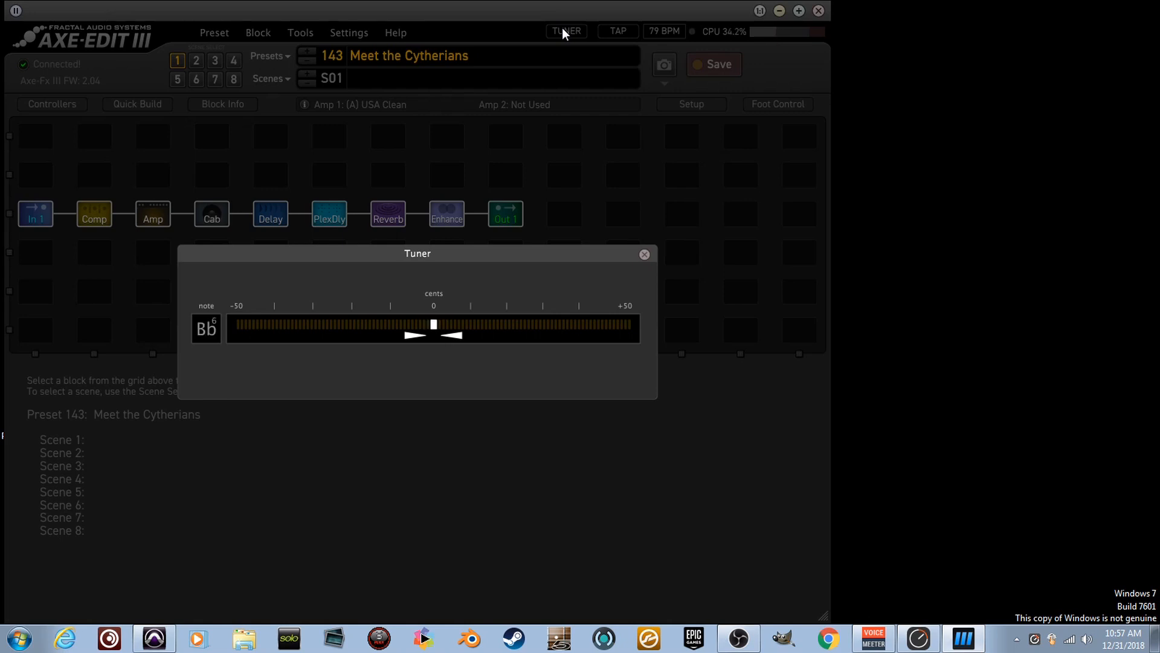
left_click(644, 254)
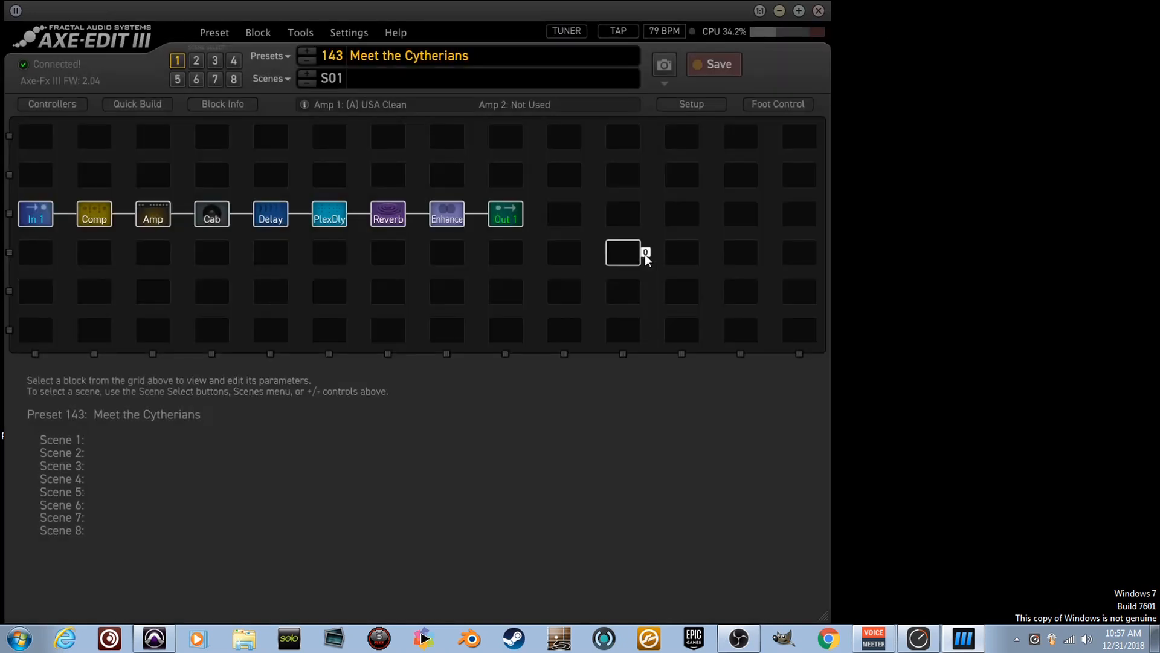
Load preset 405, and move on to the empty preset 406
left_click(332, 55)
type("405")
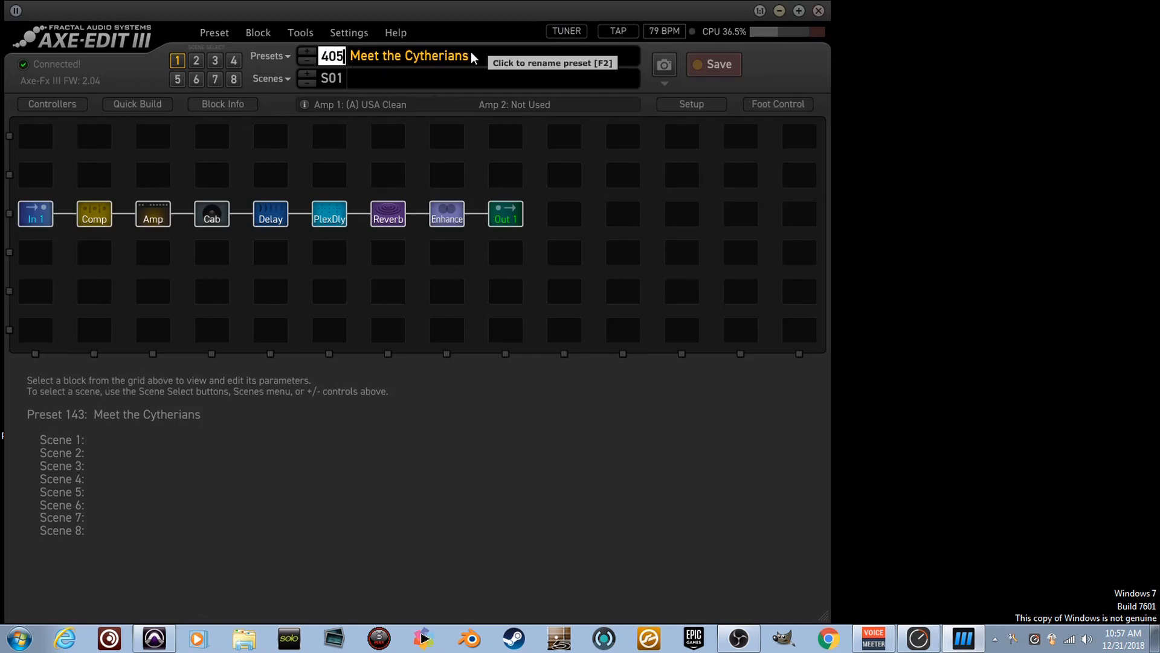
key("Return")
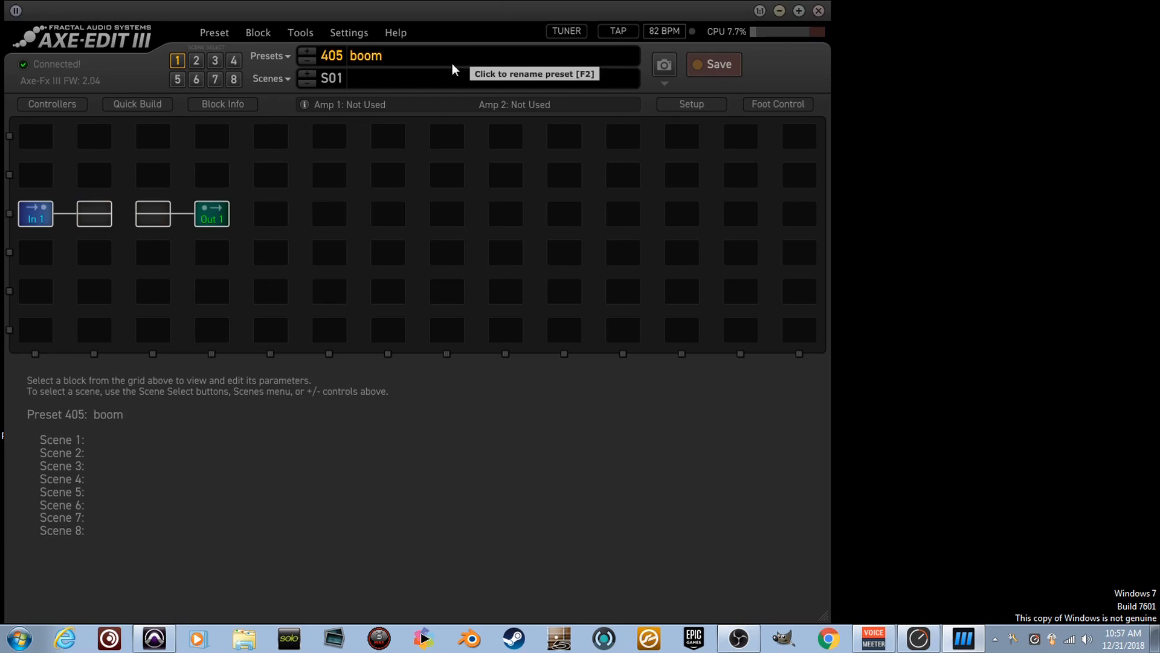
left_click(345, 57)
type("406")
key("Return")
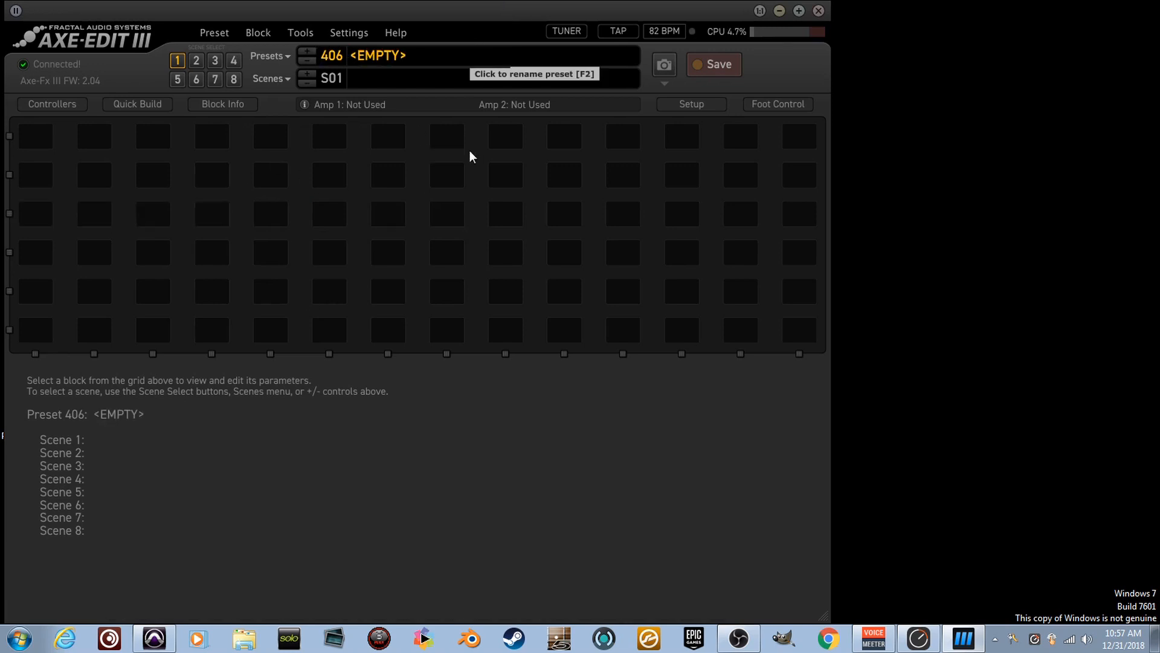
Rename preset 406 as Test and save it
left_click(396, 58)
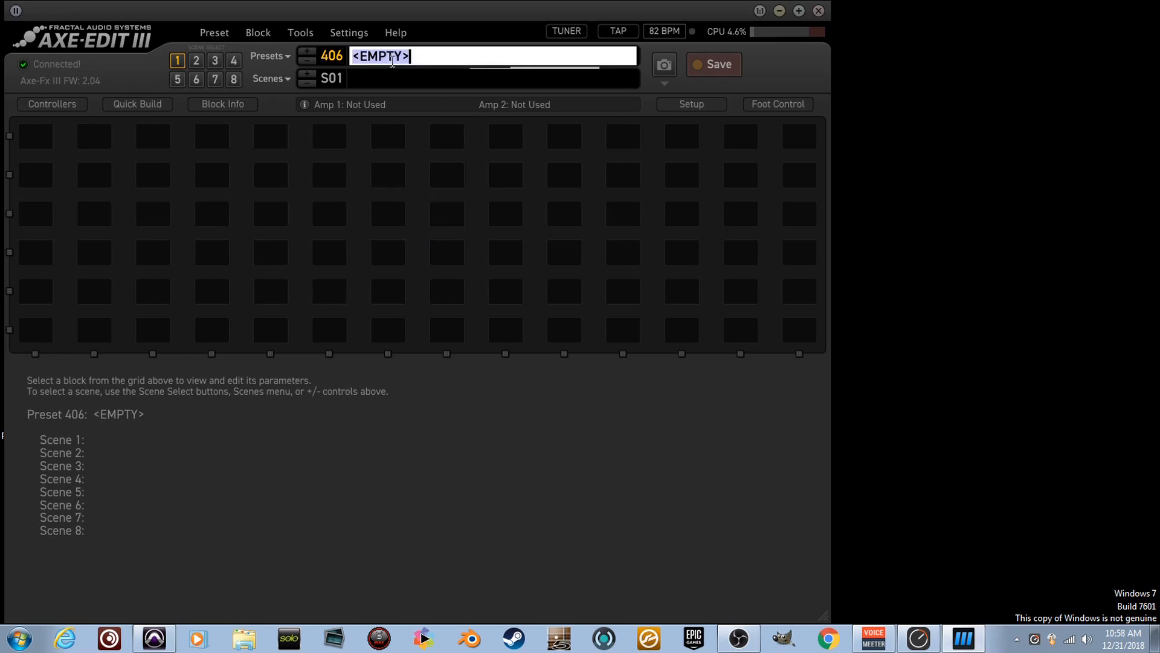
type("Test")
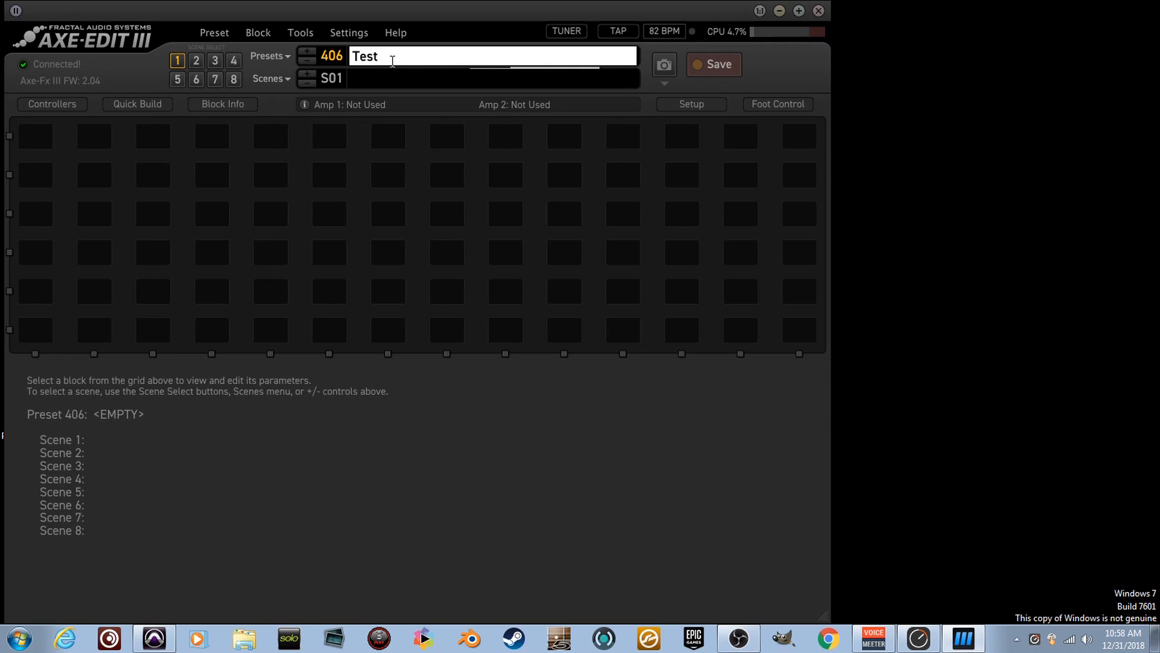
key("Return")
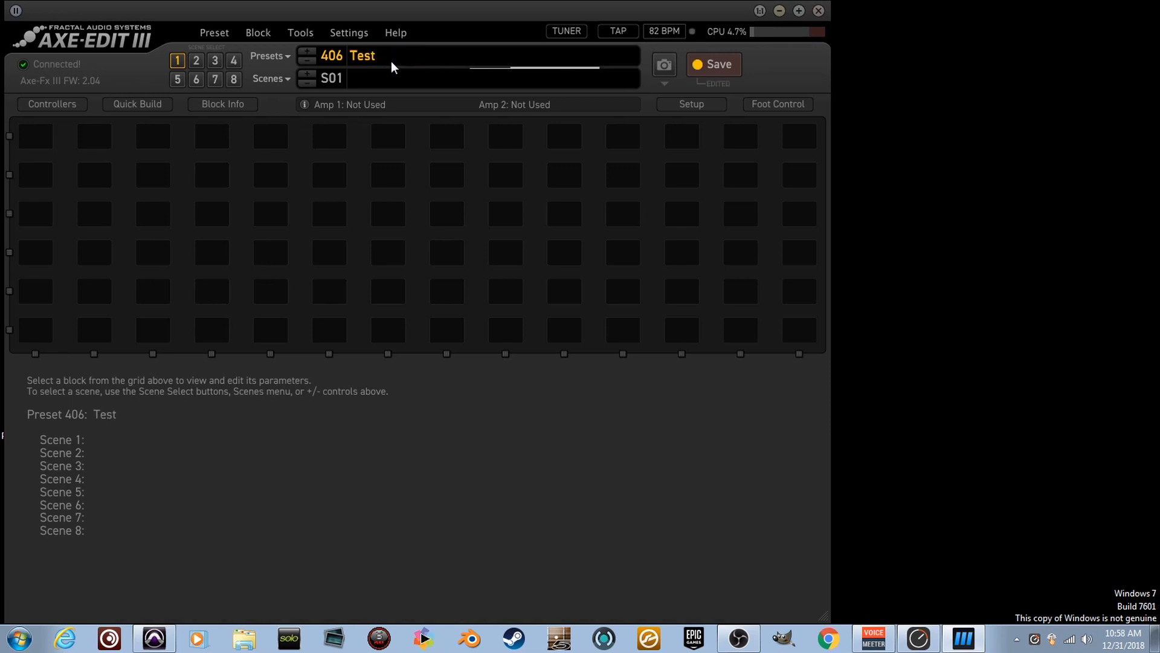
left_click(717, 65)
Insert an Input 1 block in the first cell of the grid's third row
right_click(38, 229)
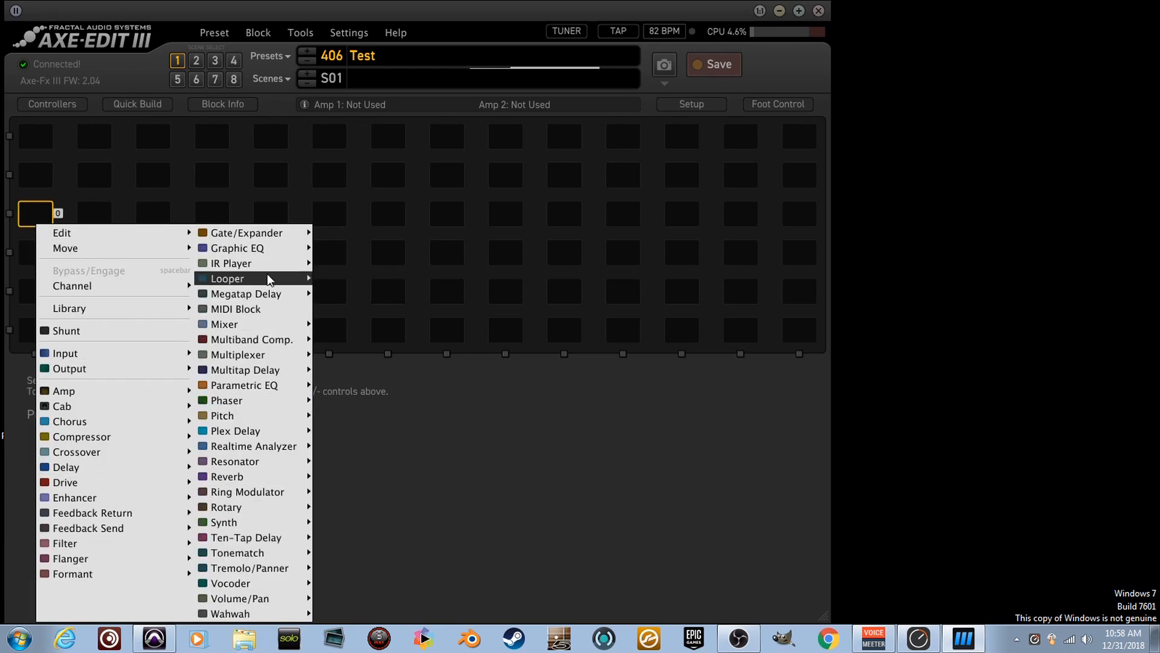
mouse_move(179, 354)
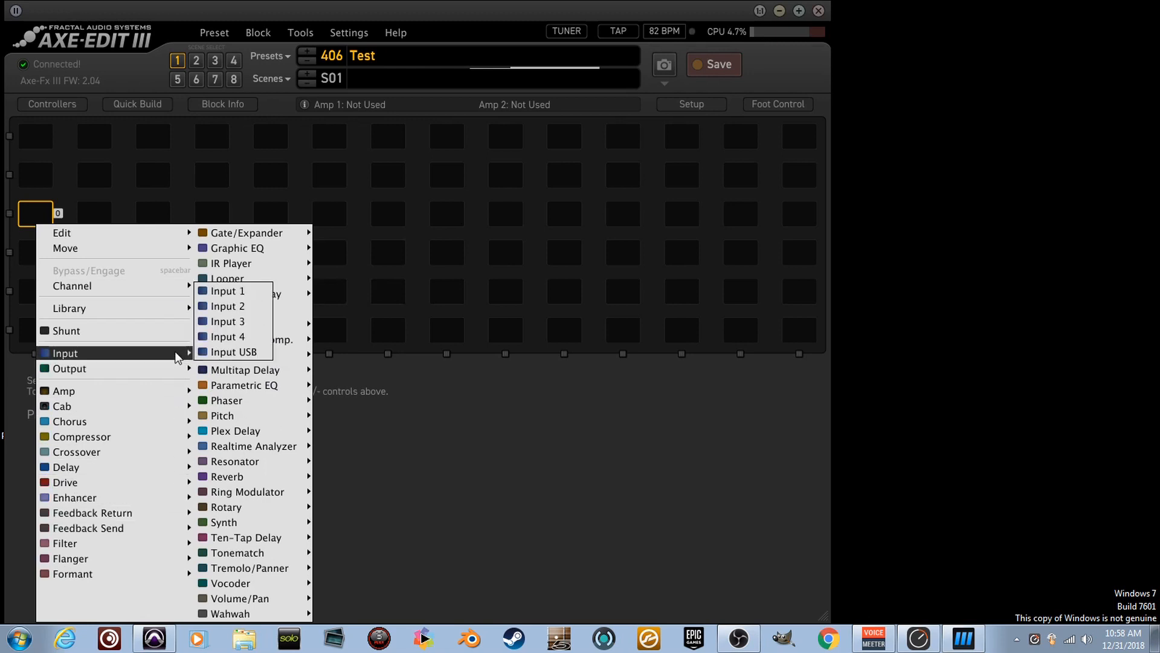
left_click(227, 291)
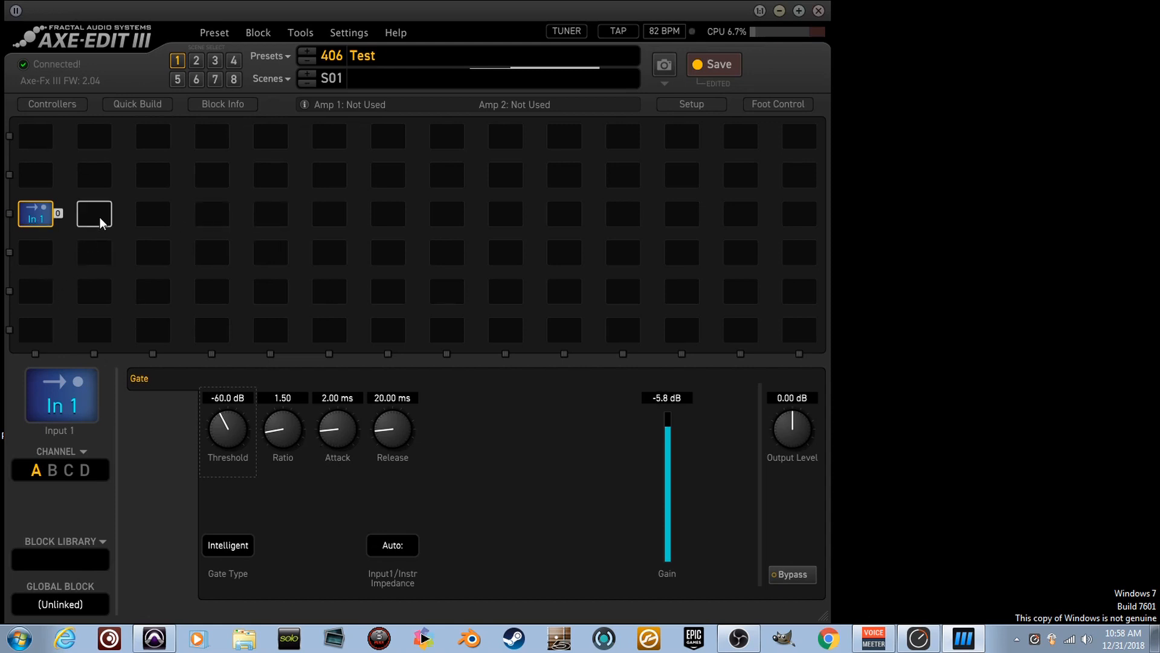
Insert an Output 1 block in the fourth cell of the third row and connect Input 1 to it
right_click(212, 219)
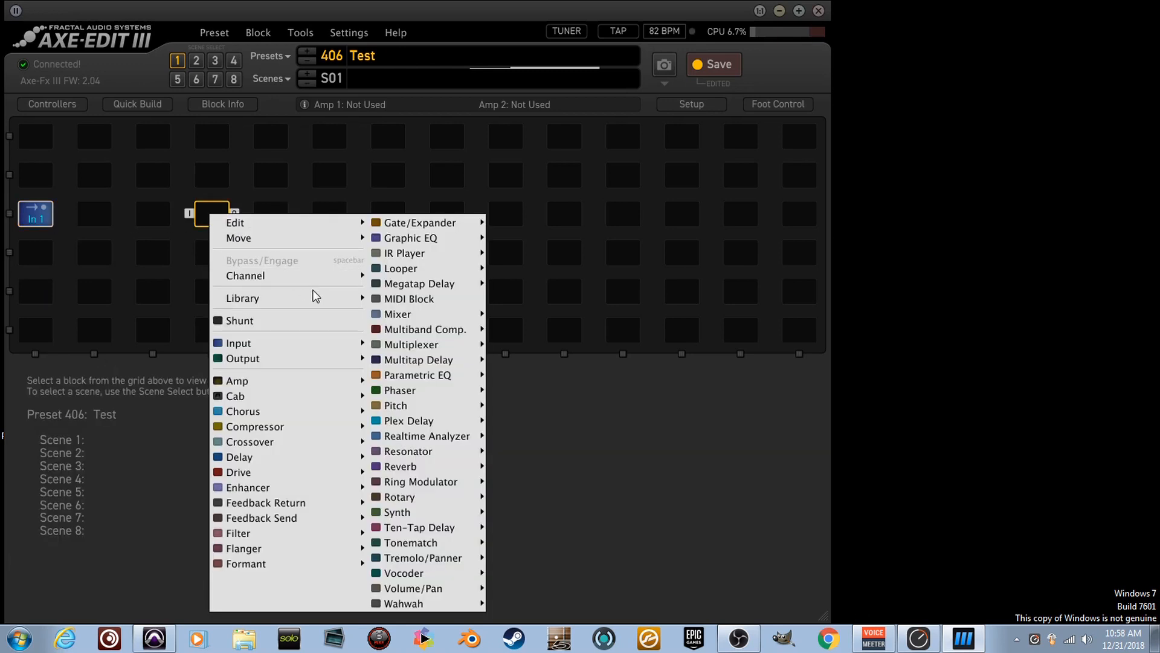
mouse_move(290, 358)
left_click(402, 313)
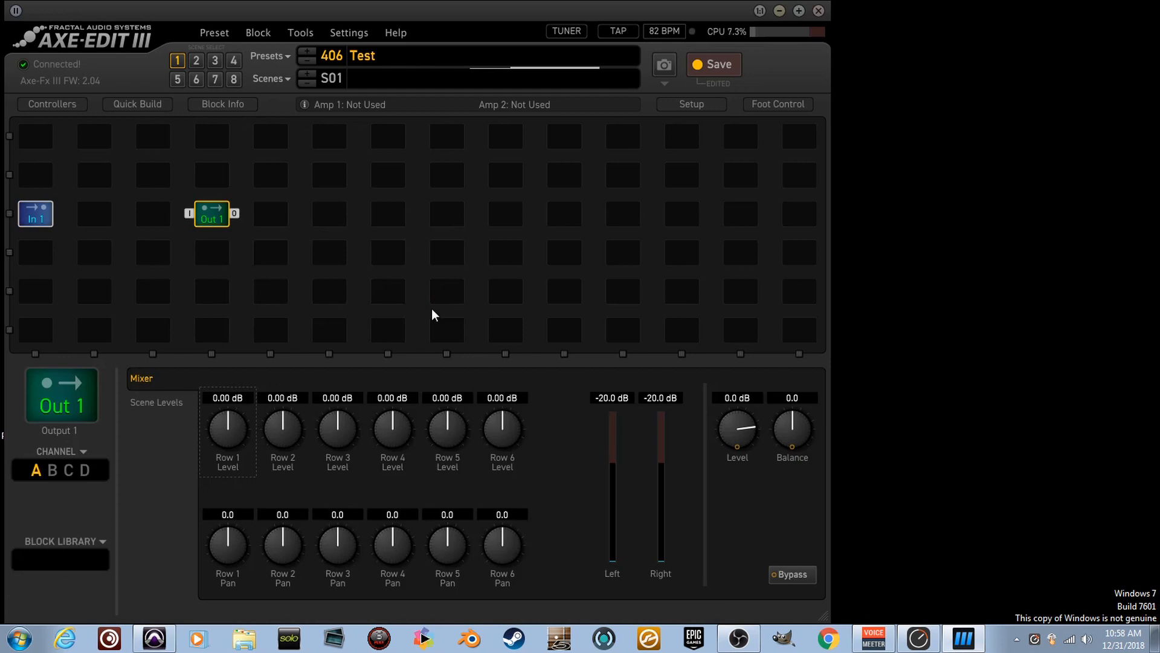
left_click_drag(58, 213, 189, 214)
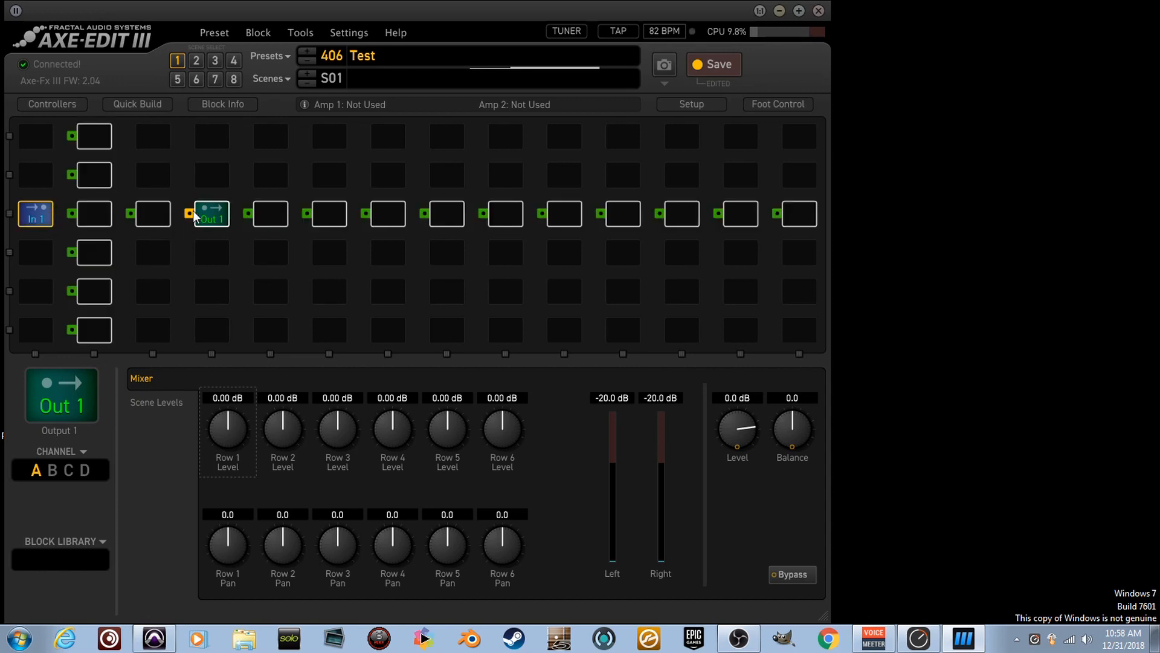
left_click(377, 305)
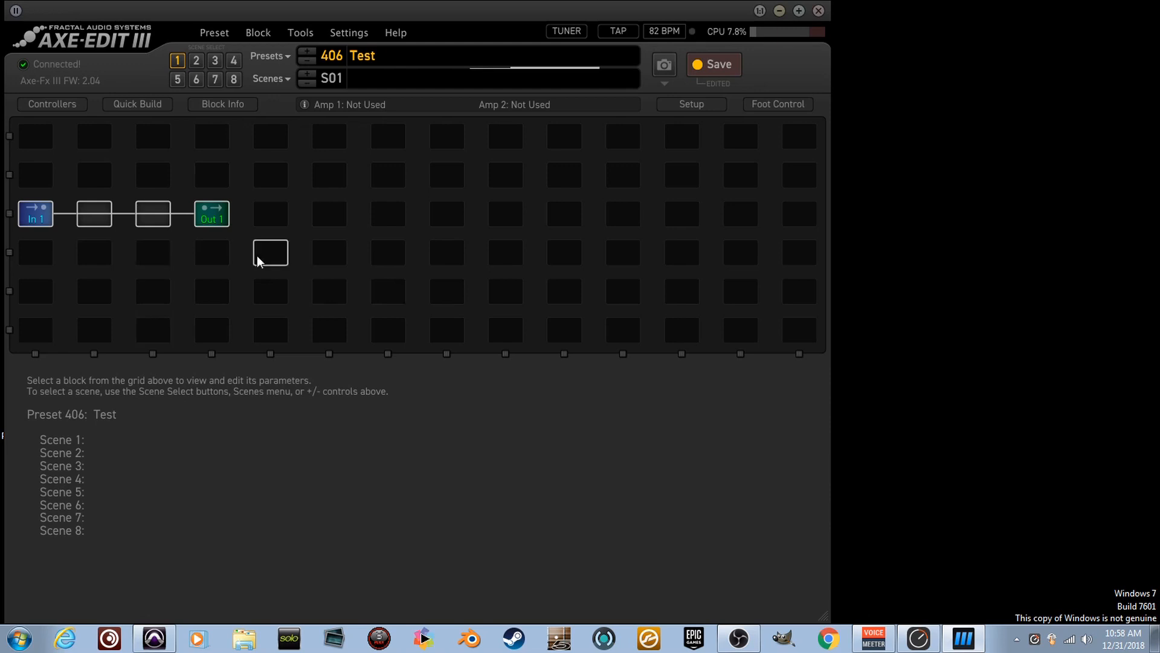
Try moving the Output 1 block to the fifth cell, undo the move, and reconnect Input 1 to it
left_click_drag(223, 219, 279, 219)
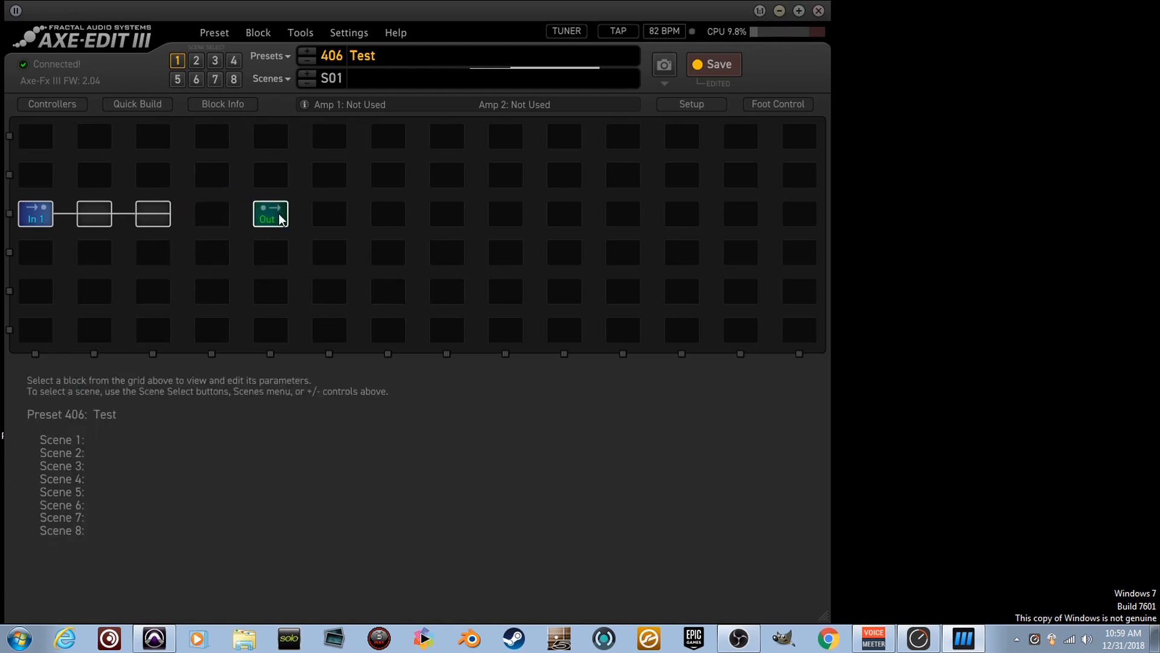
left_click(281, 219)
key("ctrl+z")
left_click_drag(60, 219, 189, 216)
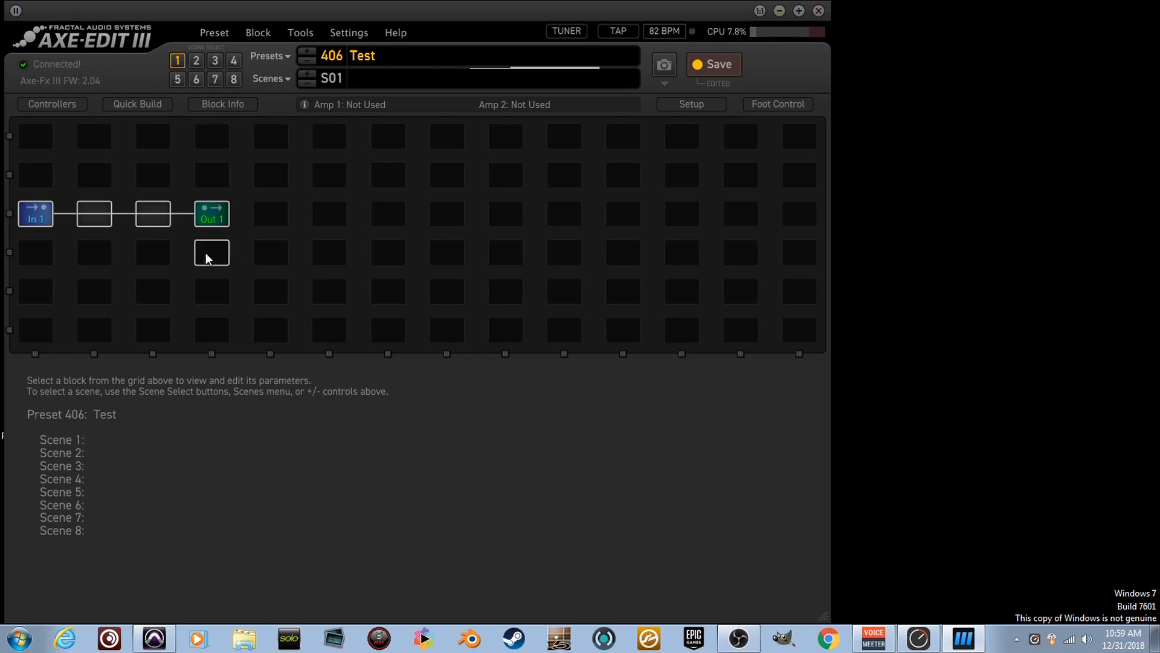
Insert a Reverb 1 block in the second cell of the third row, with Time set to 10 sec and Mix to 27.3 %
right_click(100, 225)
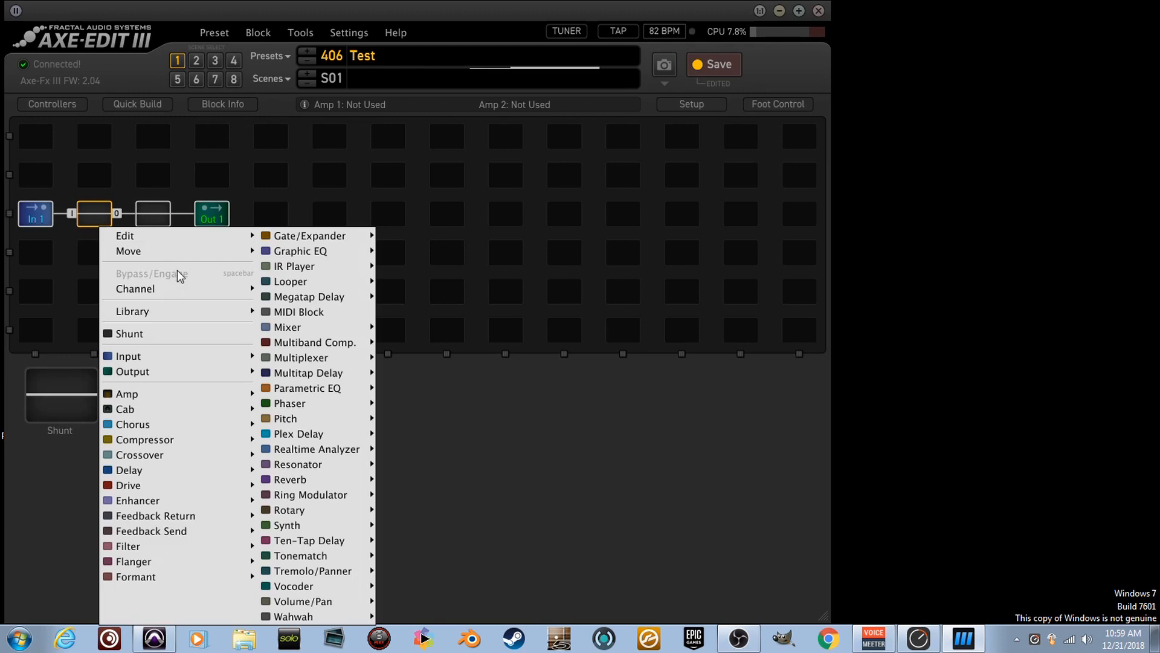
mouse_move(245, 485)
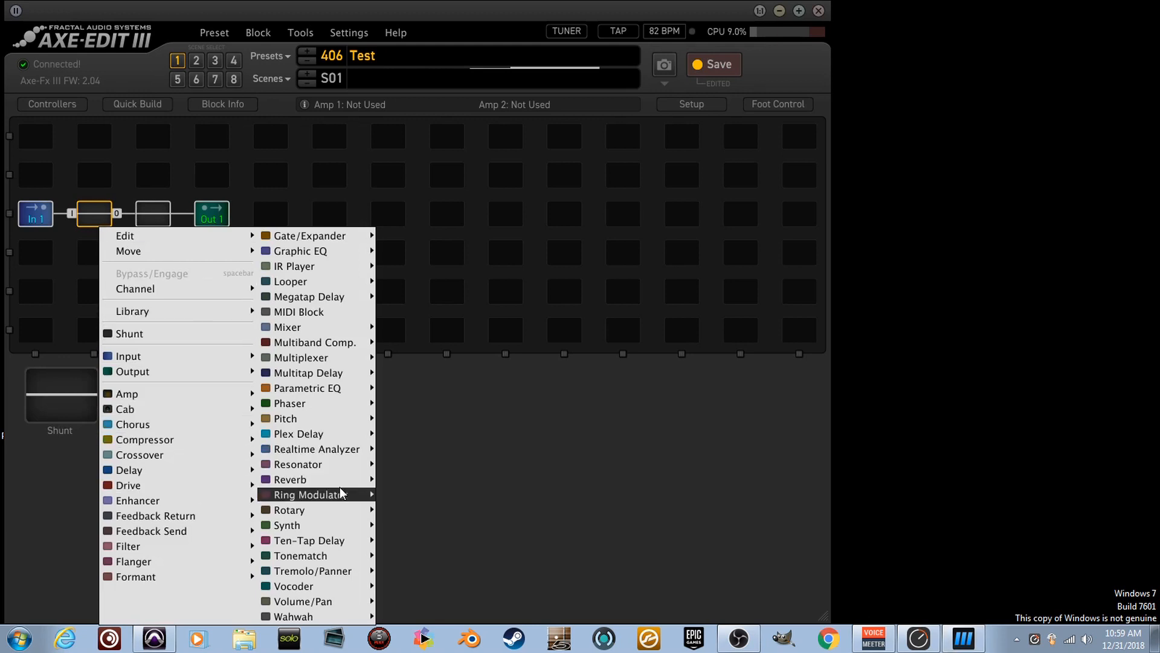
left_click(414, 474)
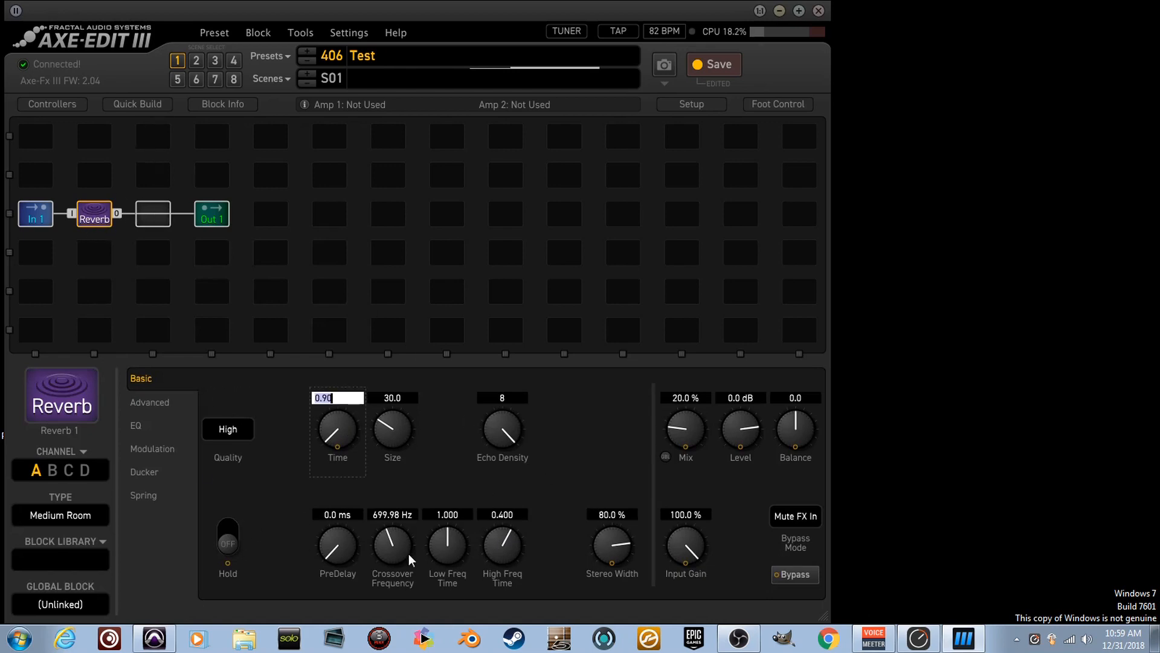
type("10")
key("Return")
left_click_drag(683, 451, 652, 431)
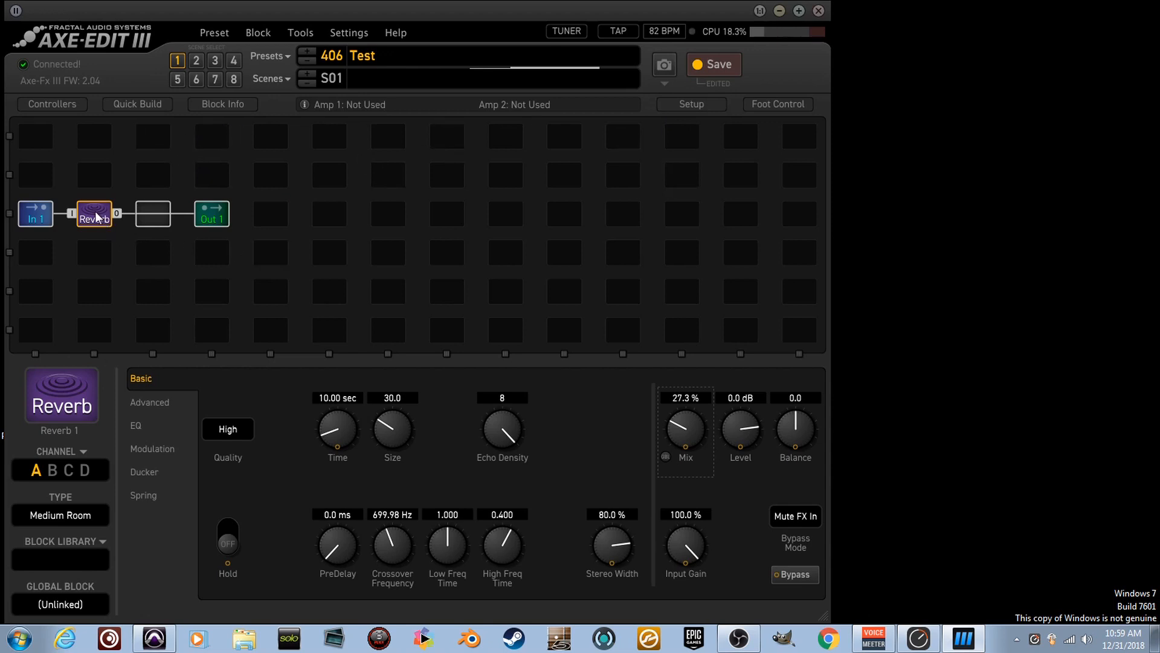
Delete the Reverb block from the third row and reconnect Input 1 to Output 1 with shunts
left_click(162, 214)
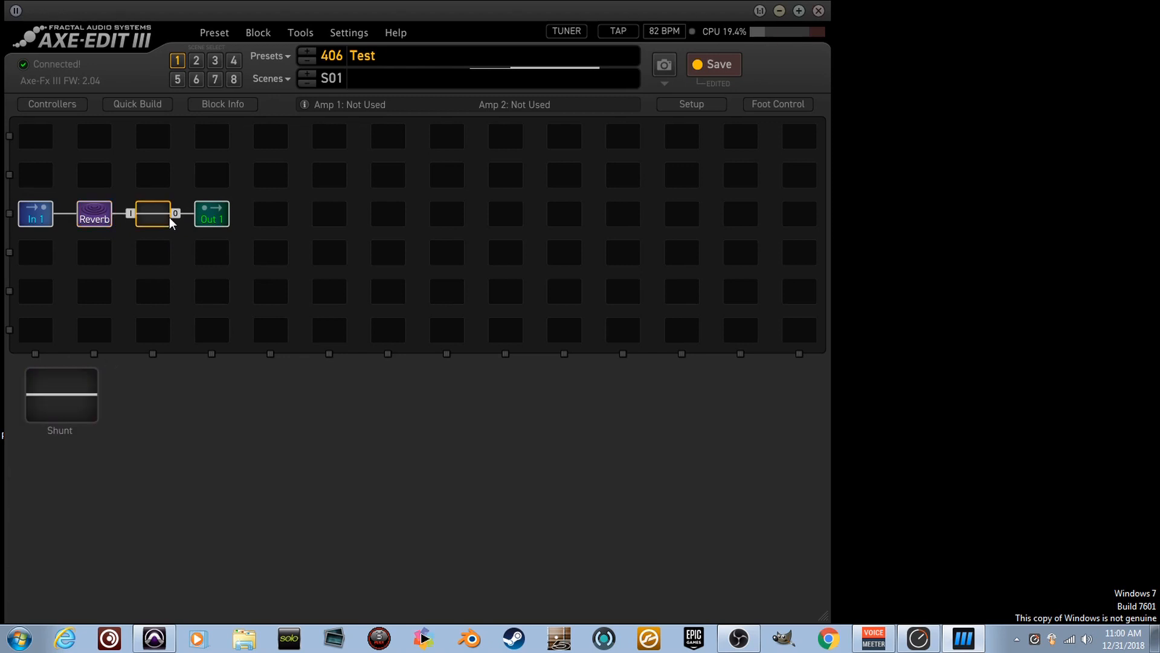
left_click(94, 216)
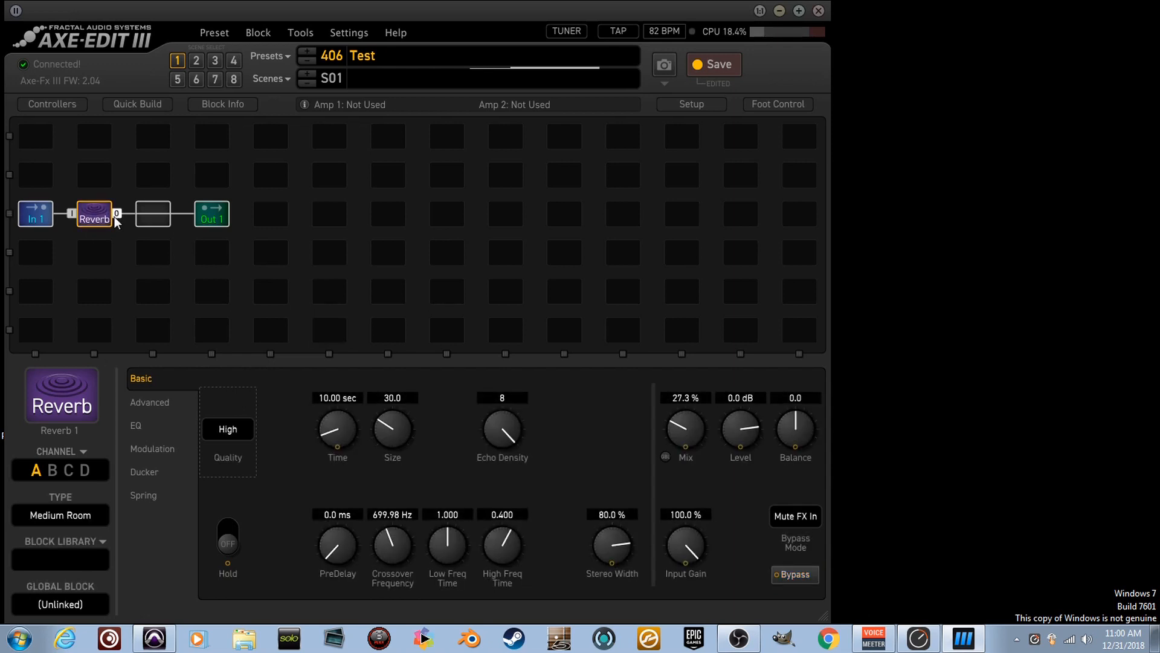
key("Delete")
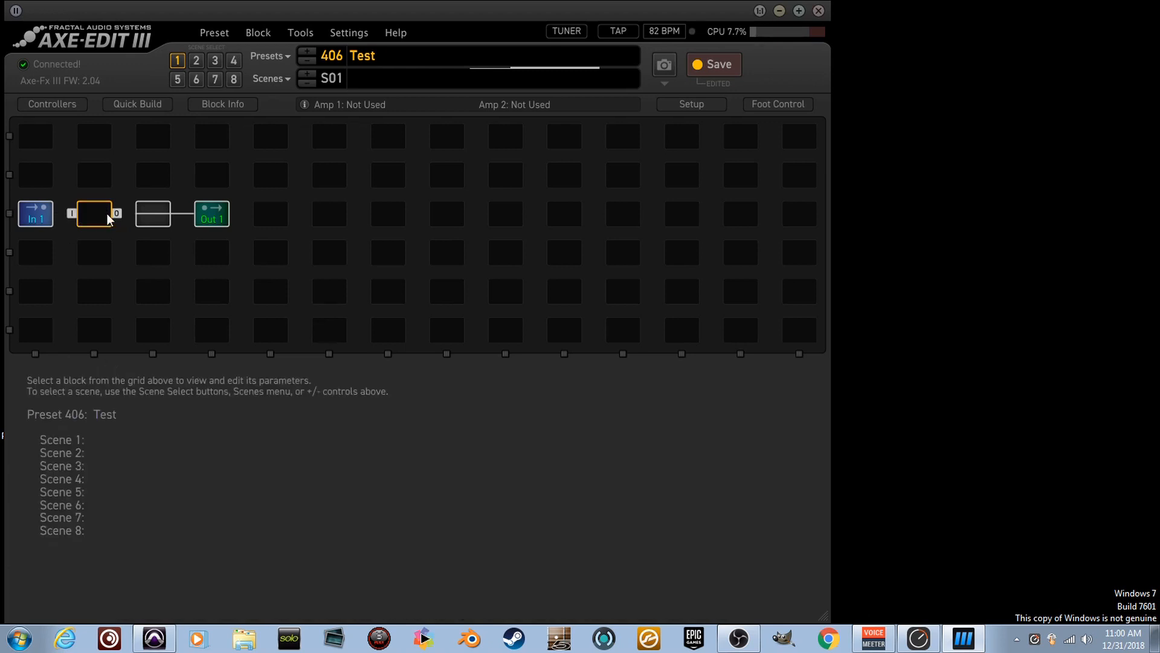
left_click(63, 225)
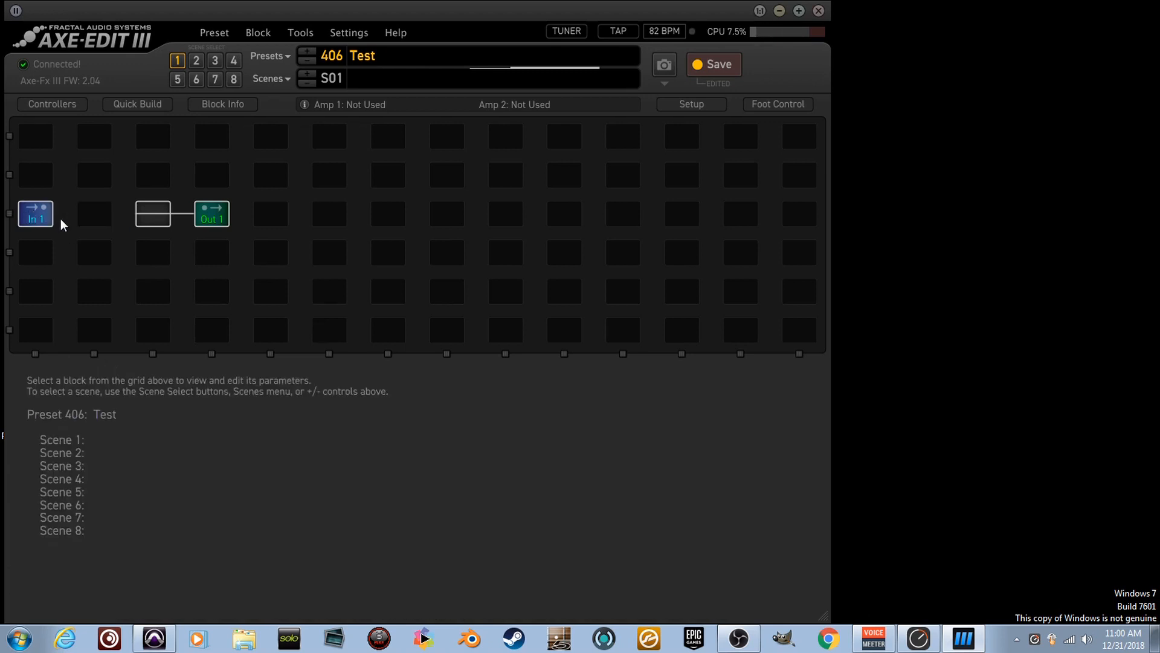
mouse_move(54, 215)
left_mouse_down()
mouse_move(223, 210)
mouse_move(60, 214)
left_mouse_up()
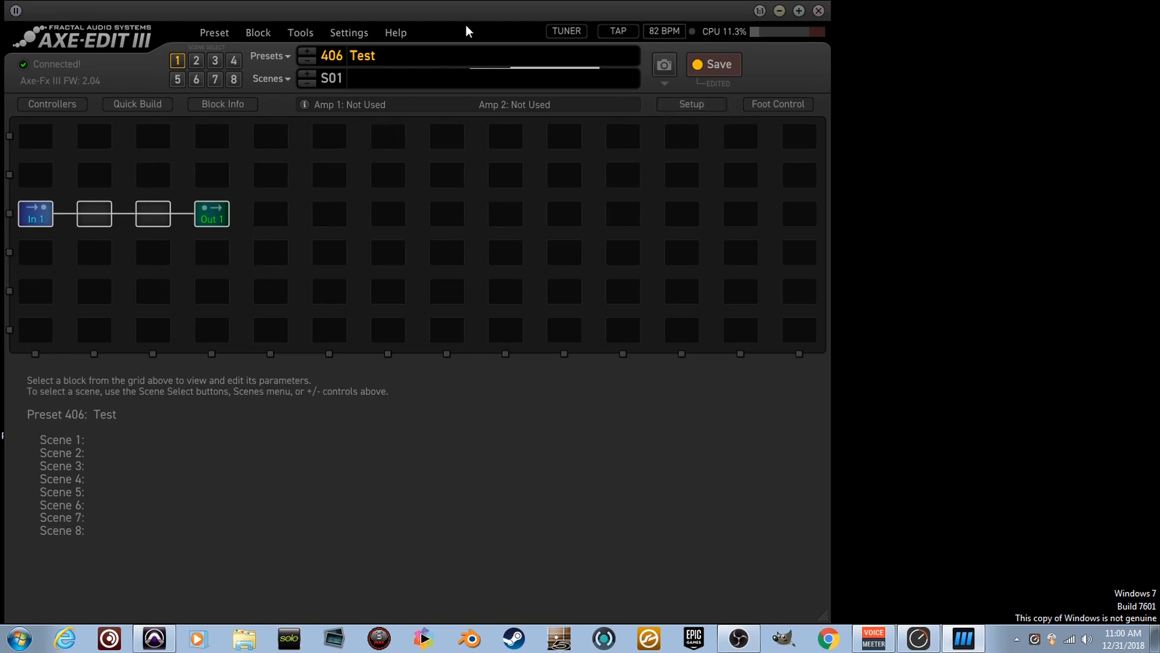
In empty preset 407, use Quick Build to place In 1 in the first cell and Out 1 in the seventh cell of the third row
left_click(307, 51)
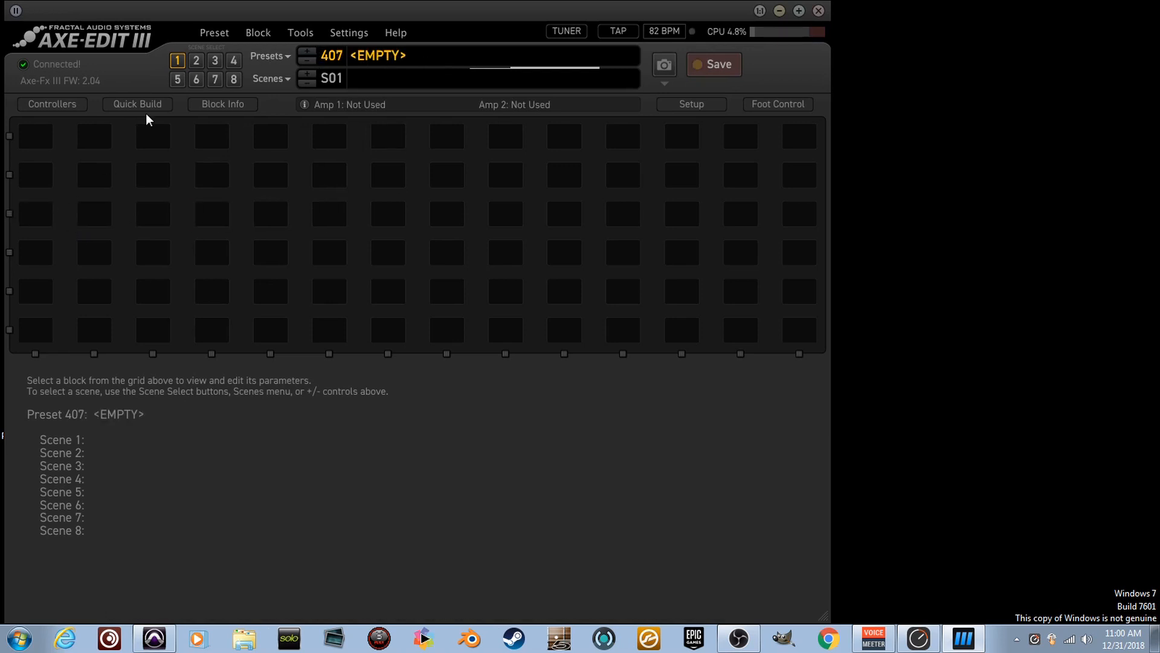
left_click(160, 105)
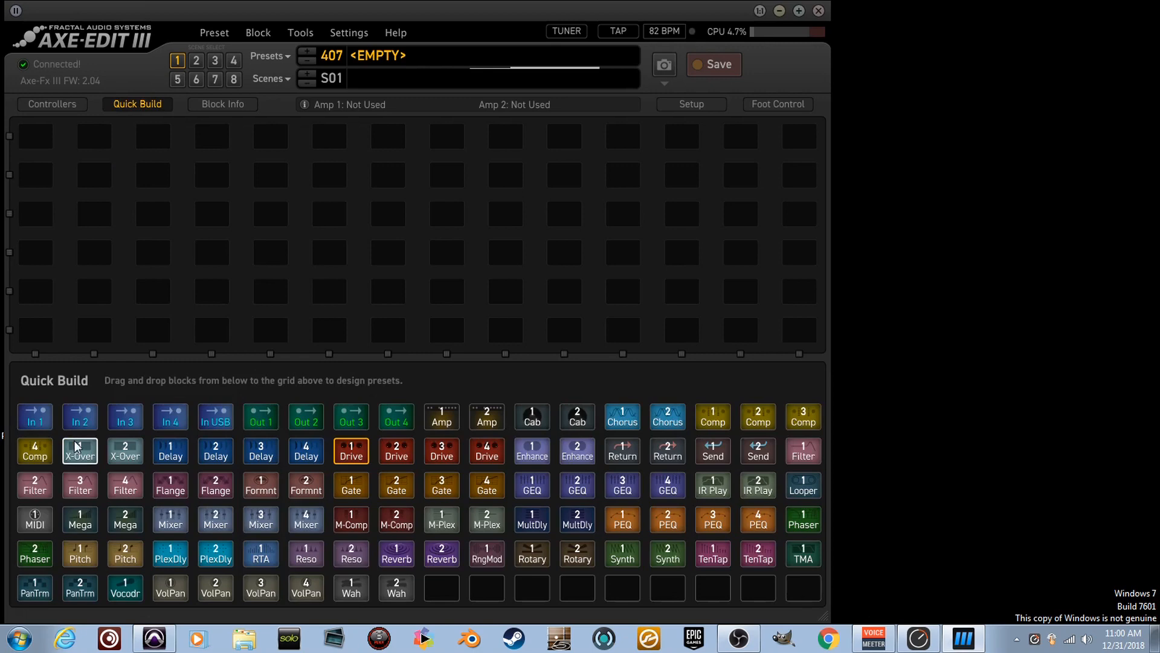
left_click_drag(38, 413, 35, 214)
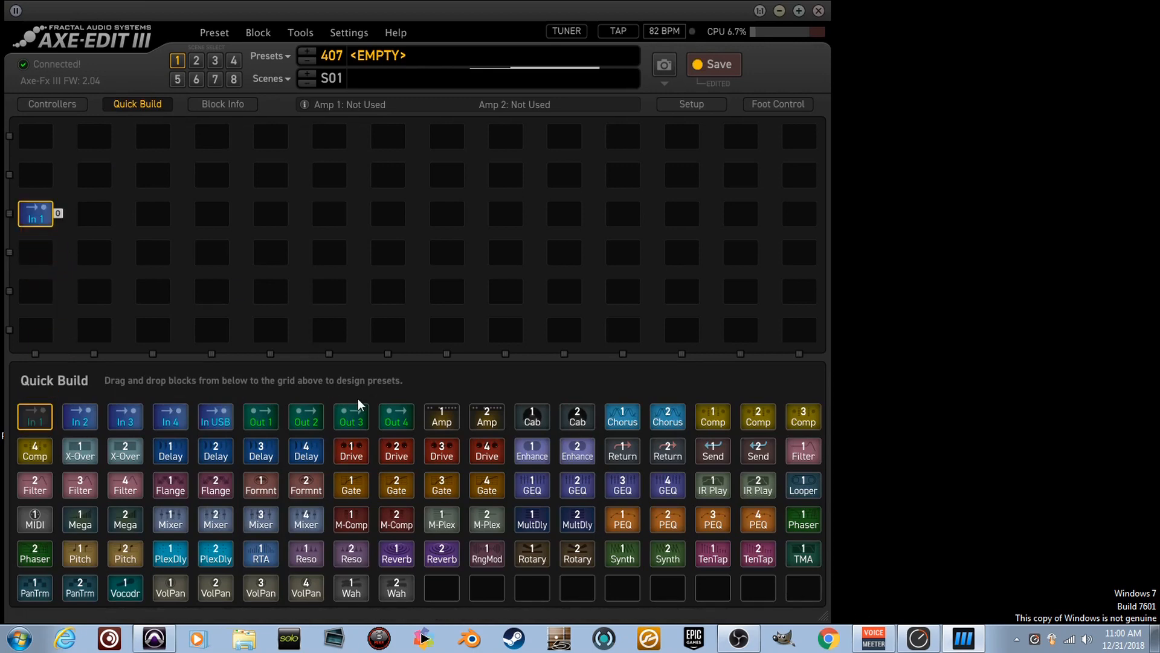
left_click_drag(261, 417, 388, 213)
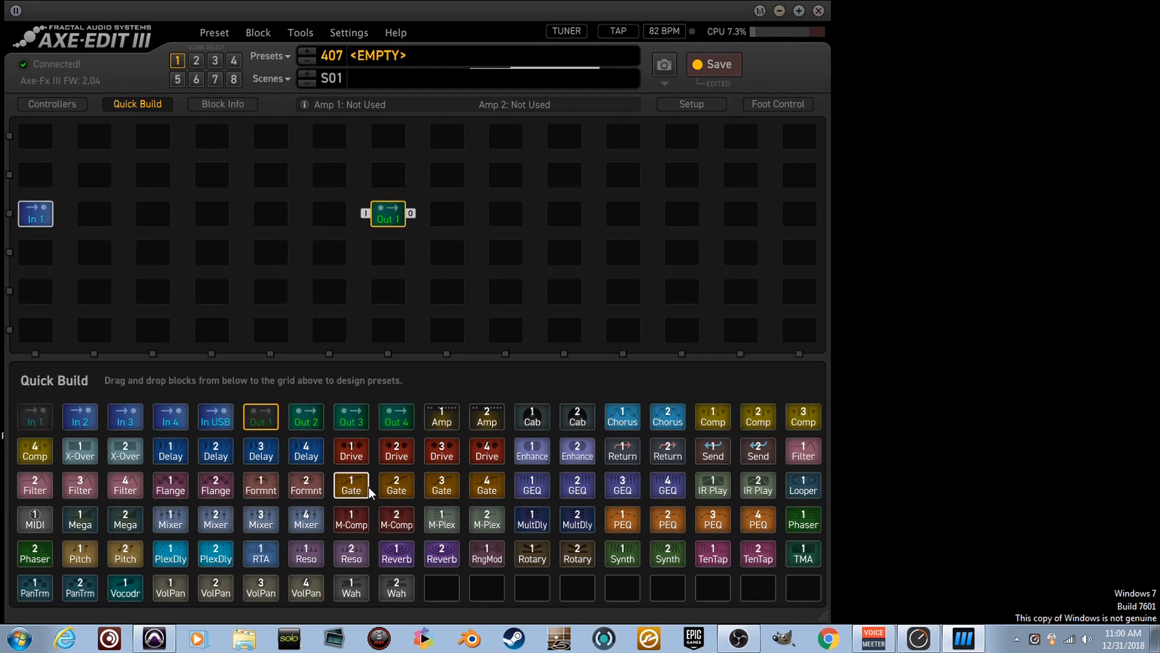
Place Drive 1, PlexDly 2, Comp 2, GEQ 1 and Reverb 1 in the second to sixth cells and connect the chain from In 1 to Out 1
left_click_drag(345, 460, 95, 215)
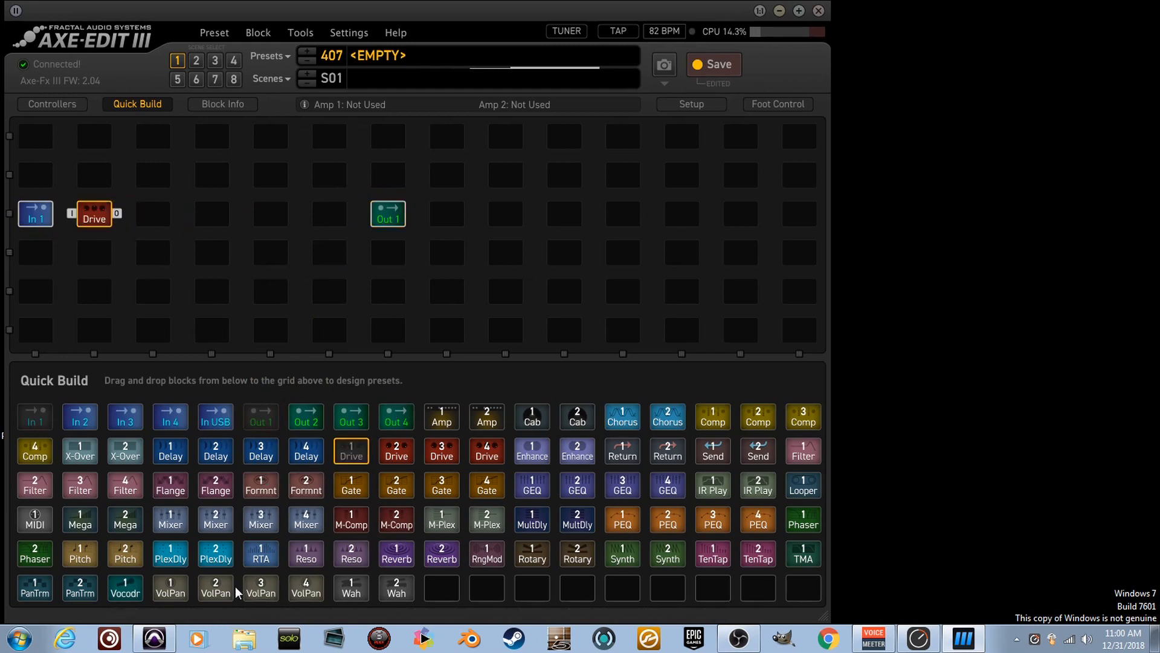
left_click_drag(236, 565, 151, 218)
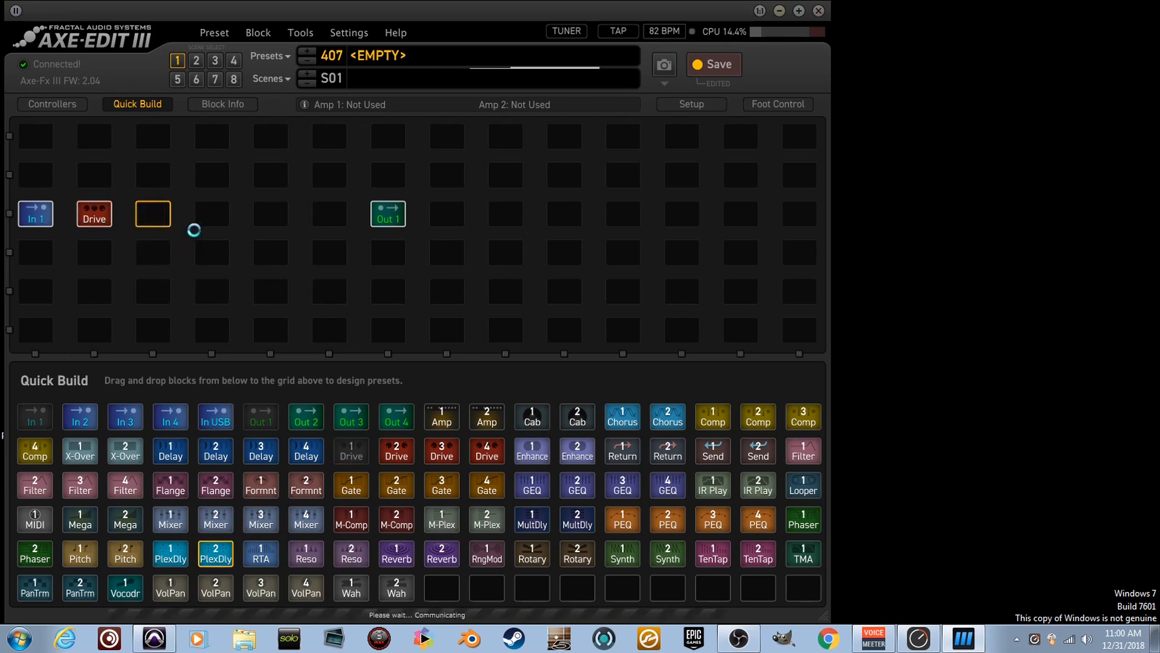
left_click_drag(622, 518, 229, 219)
left_click_drag(538, 486, 307, 222)
left_click_drag(396, 554, 331, 219)
left_click_drag(758, 417, 206, 224)
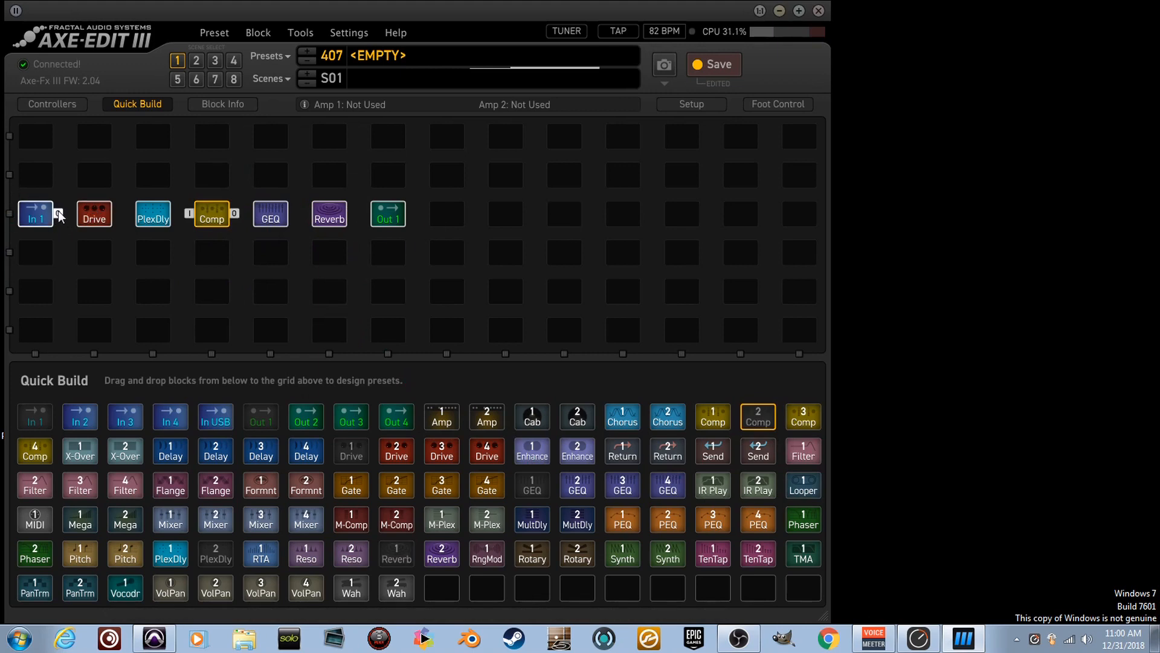
mouse_move(58, 218)
left_click_drag(58, 218, 367, 218)
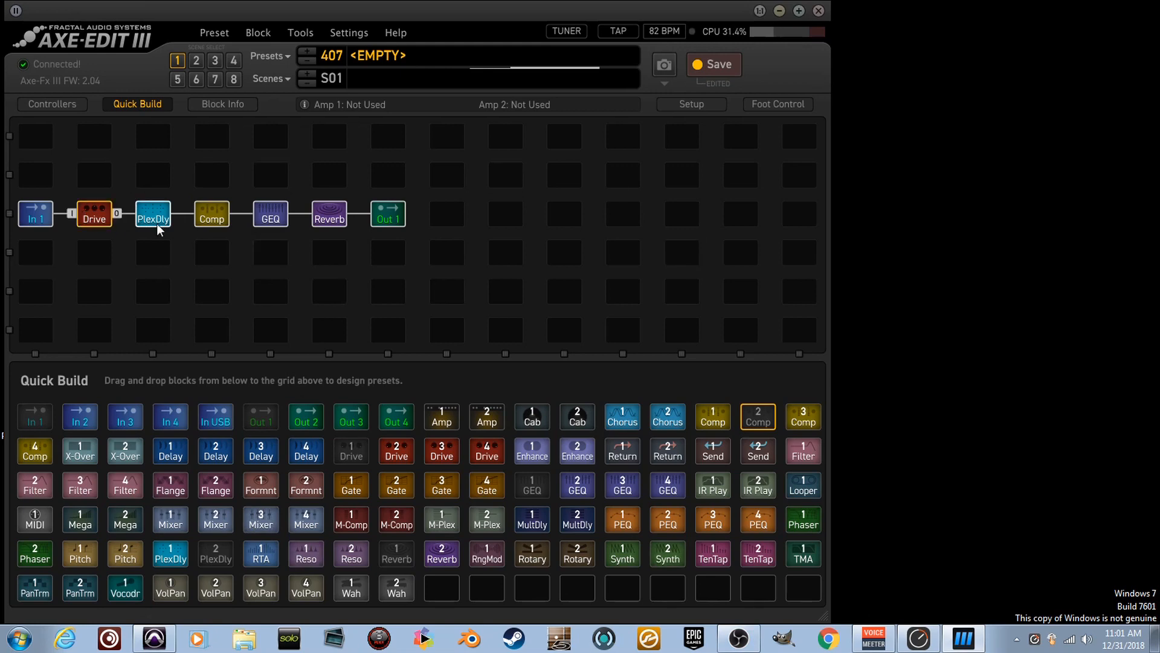
Leave Quick Build and view the parameters of the Drive, PlexDly, Comp, GEQ and Reverb blocks one after another
left_click(95, 214)
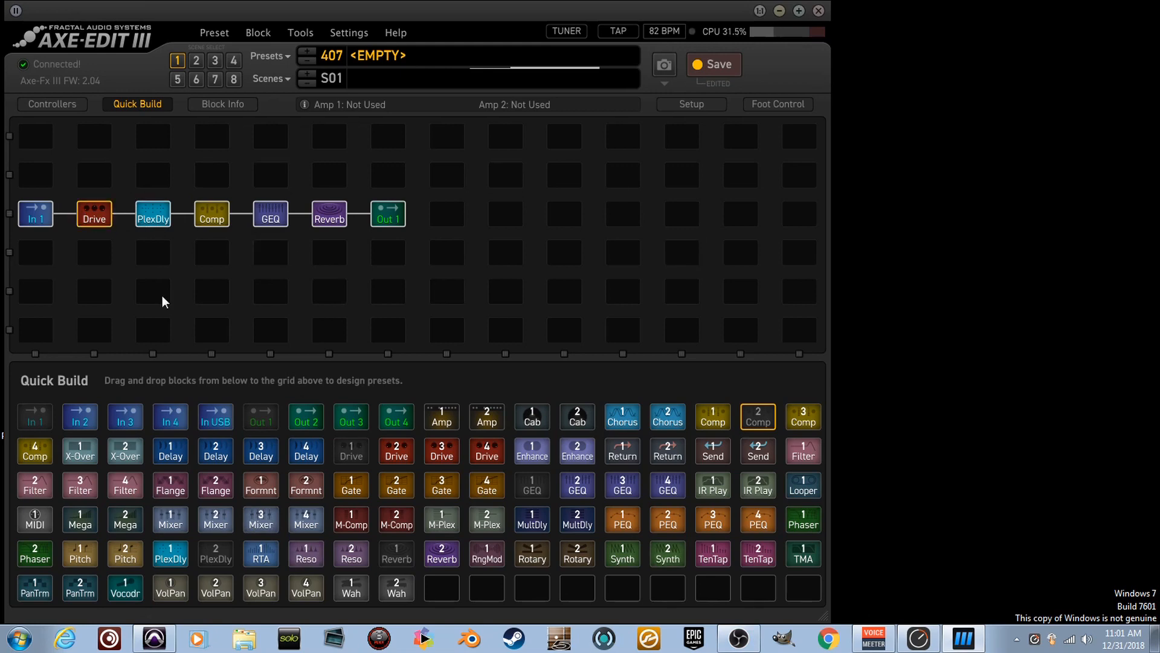
left_click(157, 103)
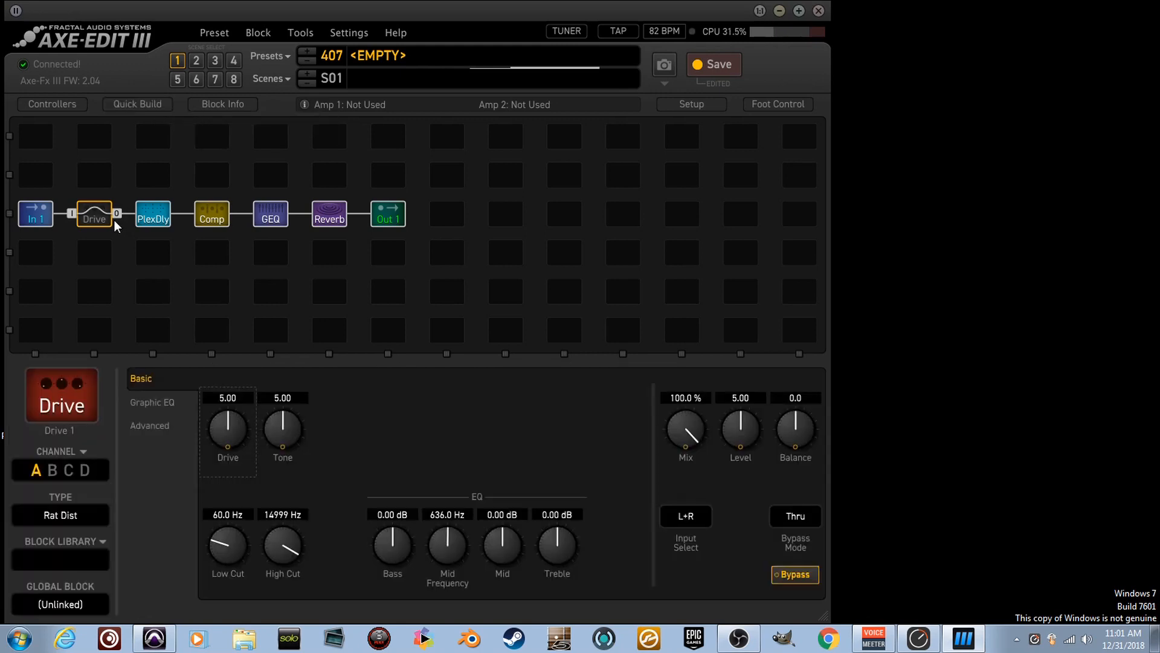
left_click(121, 225)
left_click(95, 214)
left_click(142, 222)
left_click(222, 220)
left_click(277, 220)
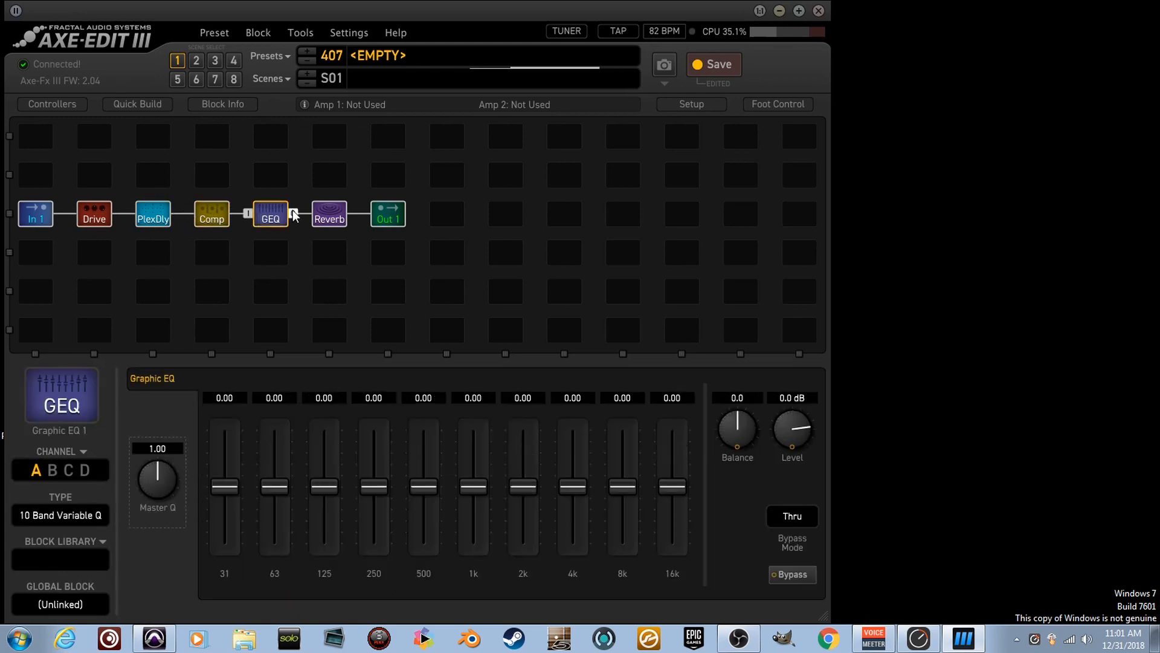
left_click(323, 225)
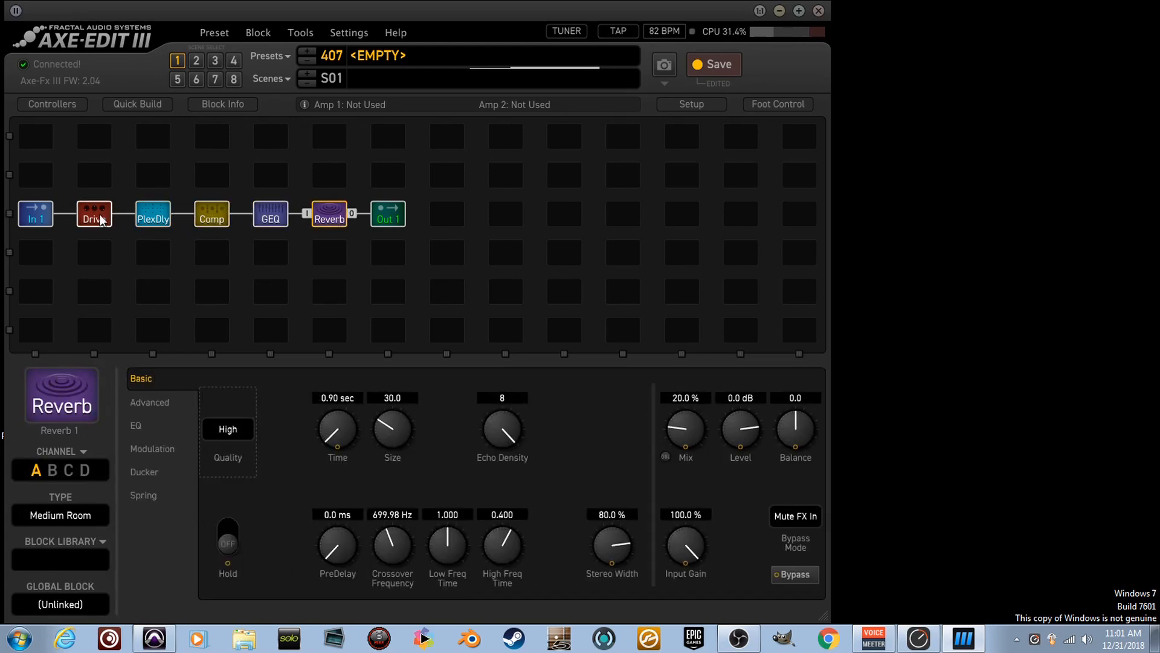